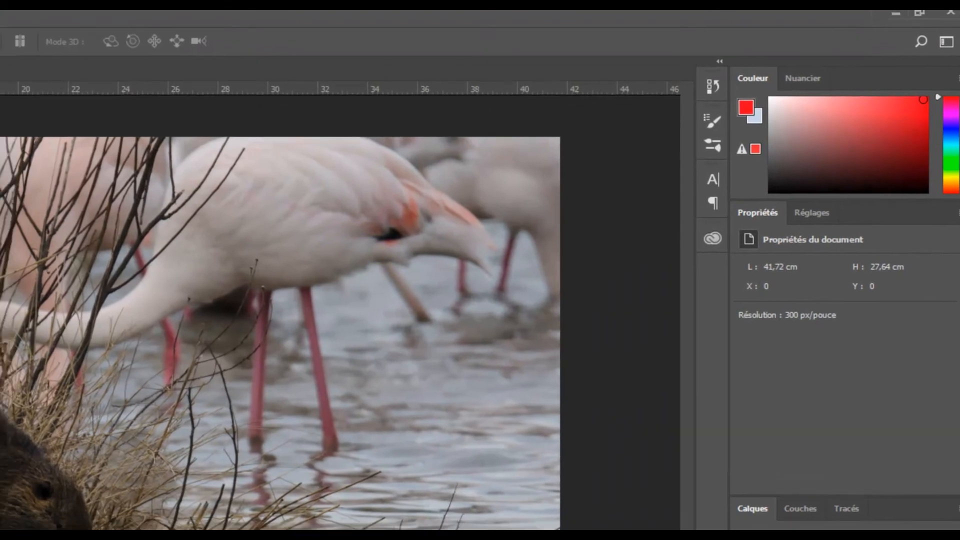
Step: Duplicate the Arrière-plan layer and hide the original beneath the copy
key("ctrl+x")
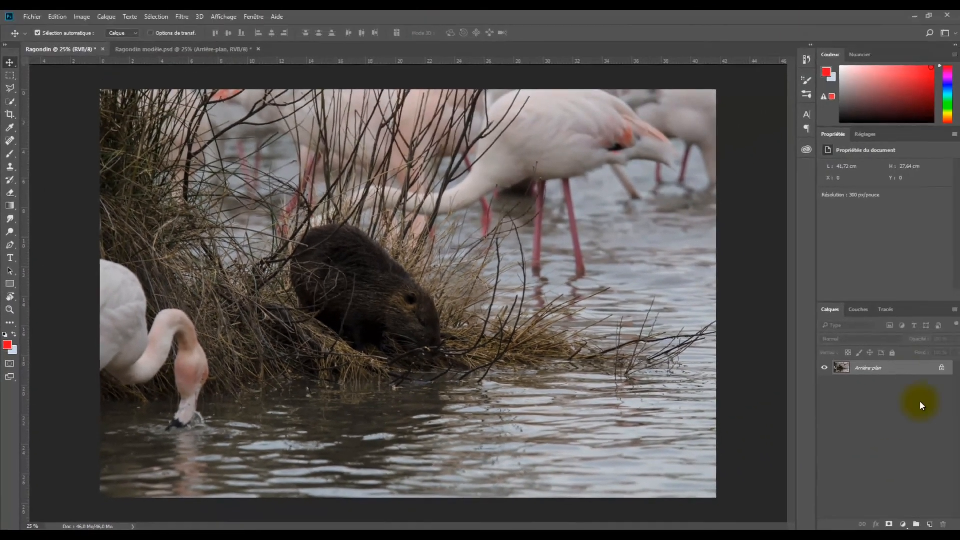
left_click_drag(915, 368, 930, 525)
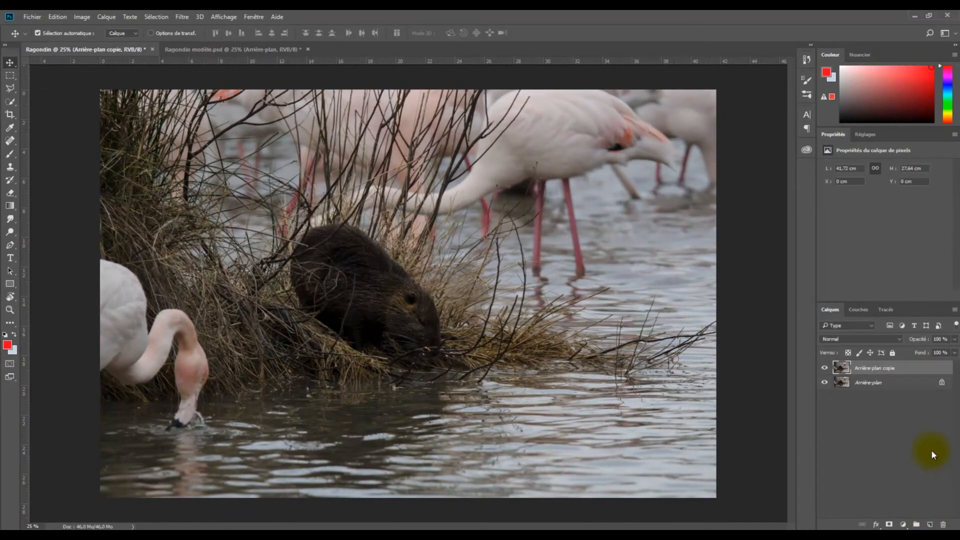
left_click(825, 383)
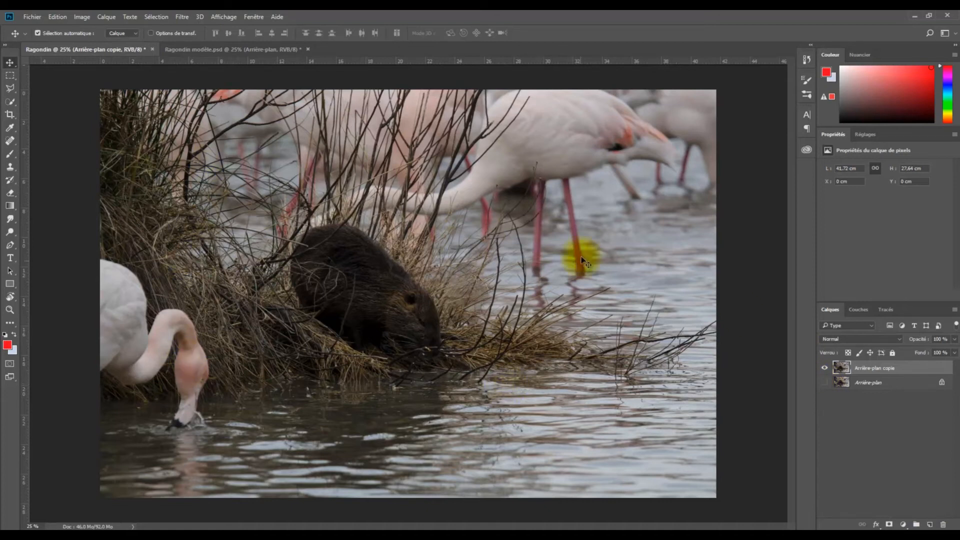
Step: Add a Curves adjustment layer named Courbes 1 above the copied layer and pull the curve's midpoint down to darken the photo
left_click(865, 134)
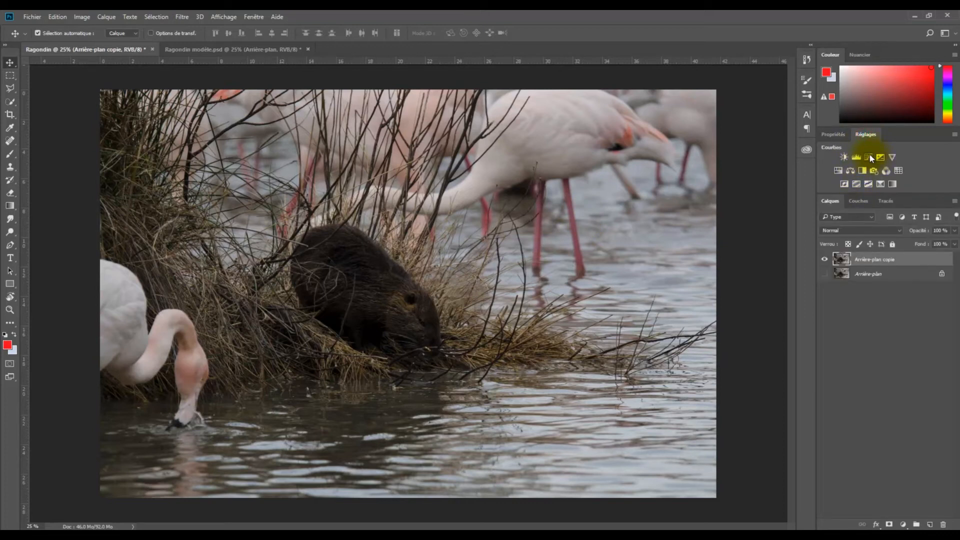
left_click(109, 17)
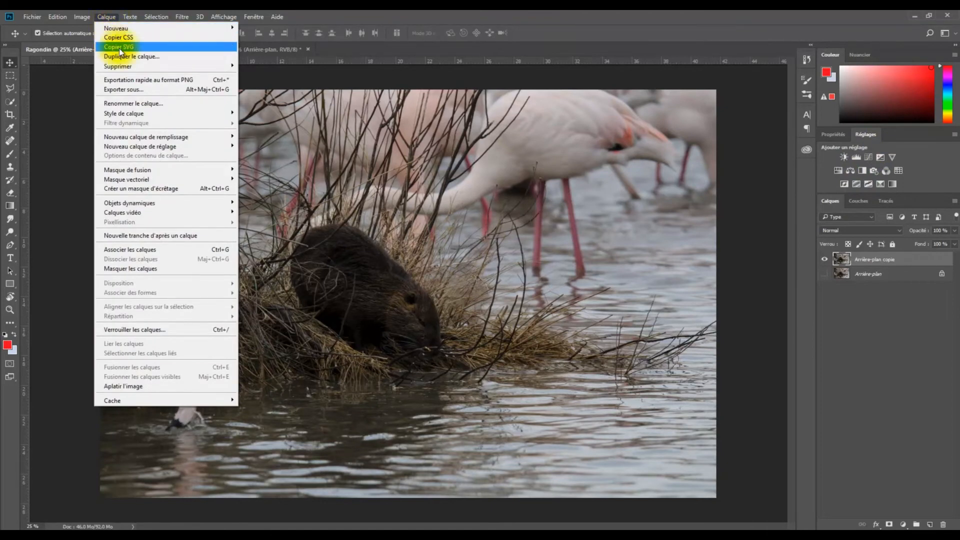
mouse_move(143, 148)
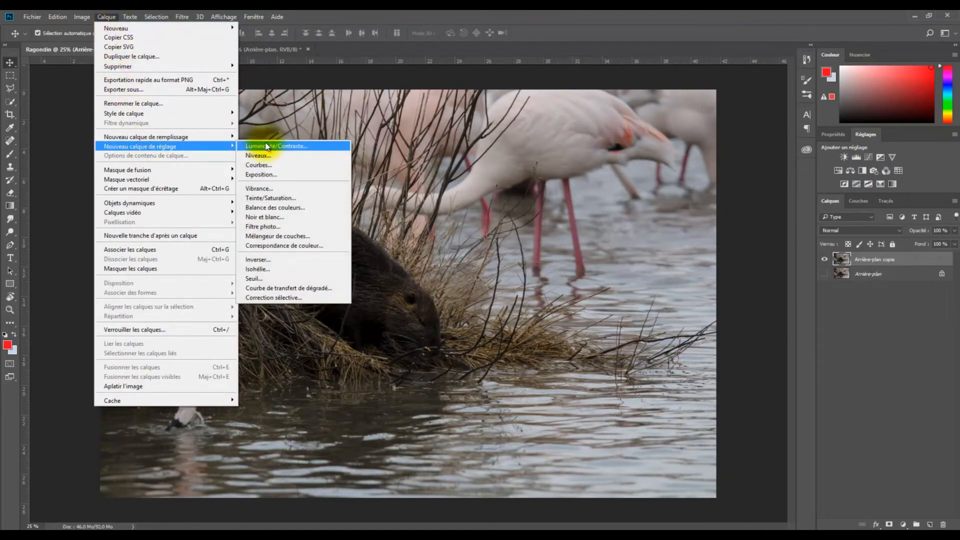
left_click(260, 165)
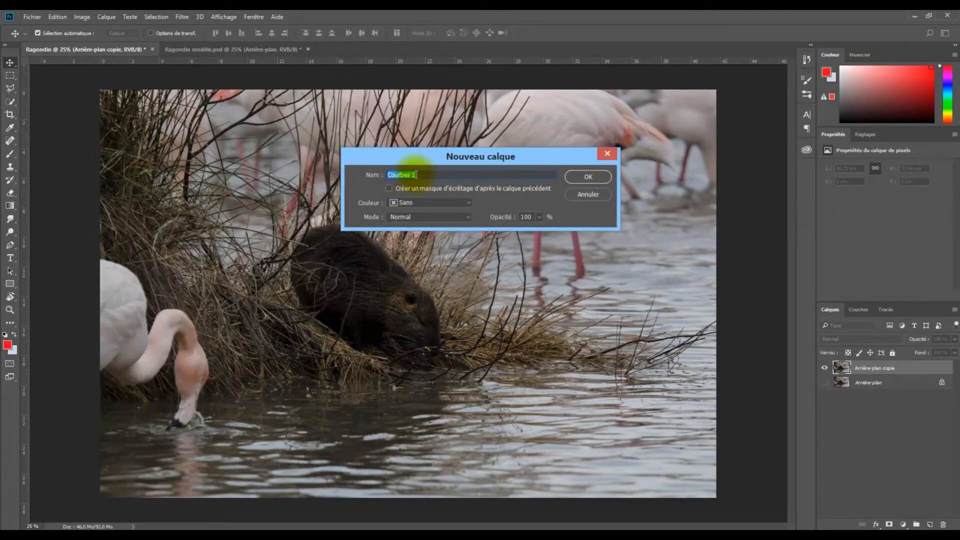
left_click(586, 177)
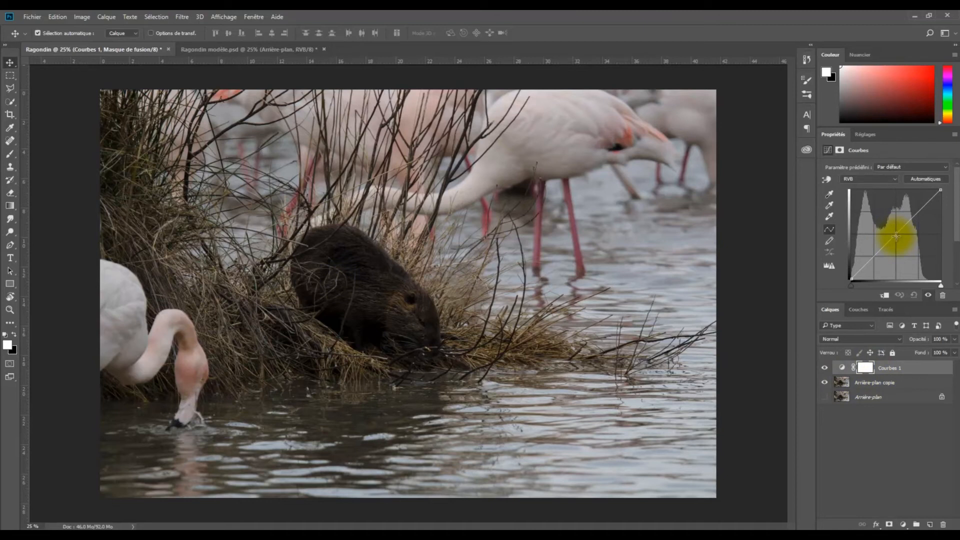
left_click_drag(896, 234, 911, 245)
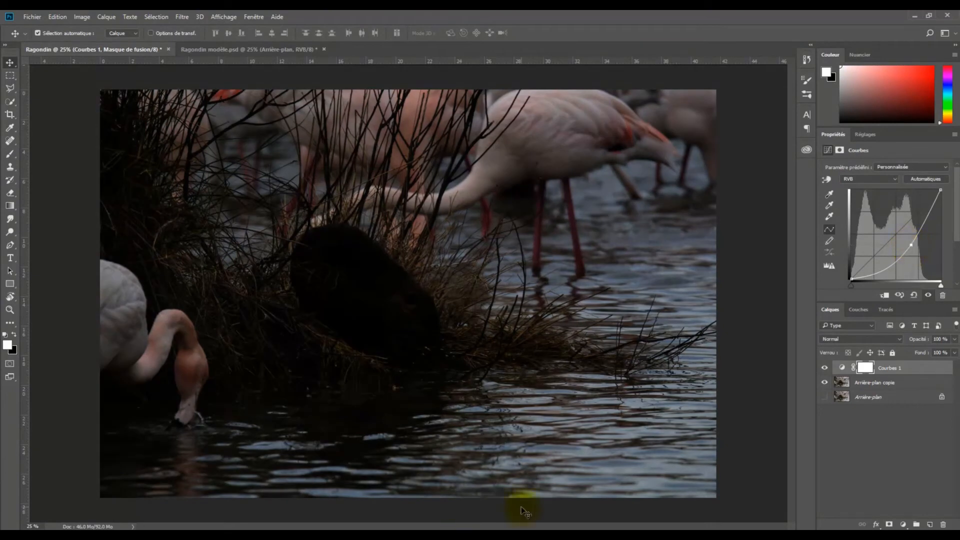
Step: Target the layer mask of Courbes 1 and make black the foreground colour
left_click(866, 369)
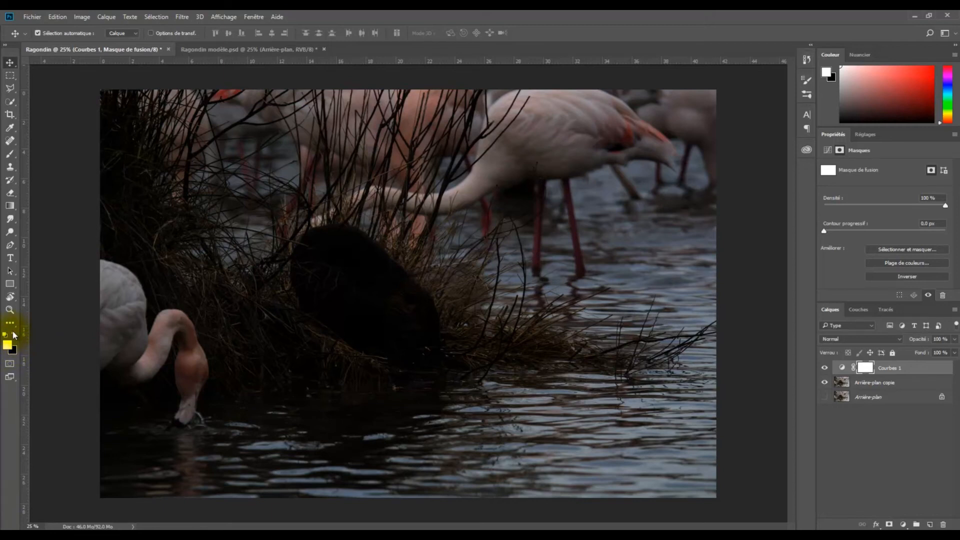
key("x")
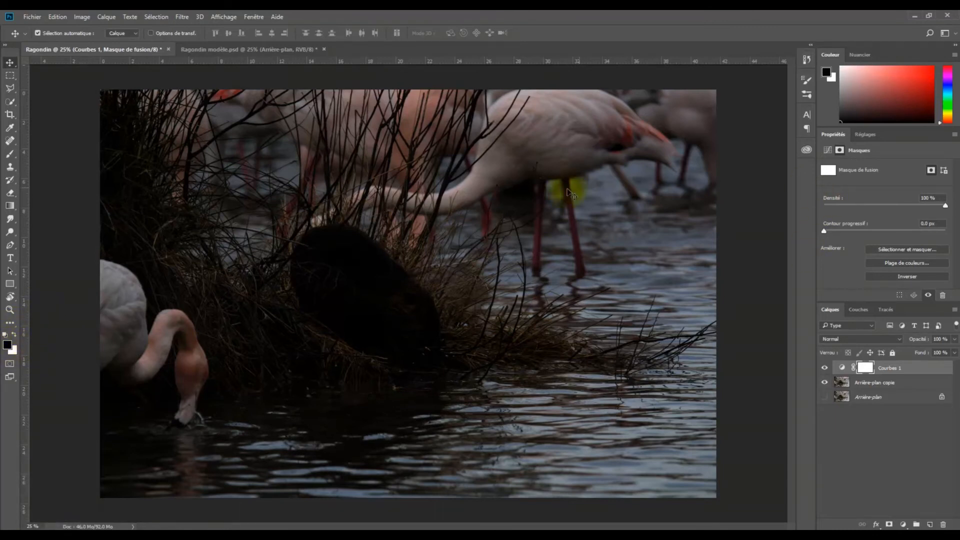
Step: Pick a grey foreground colour with RGB 128, 114, 114 and restore the default colours with black in front
left_click(8, 346)
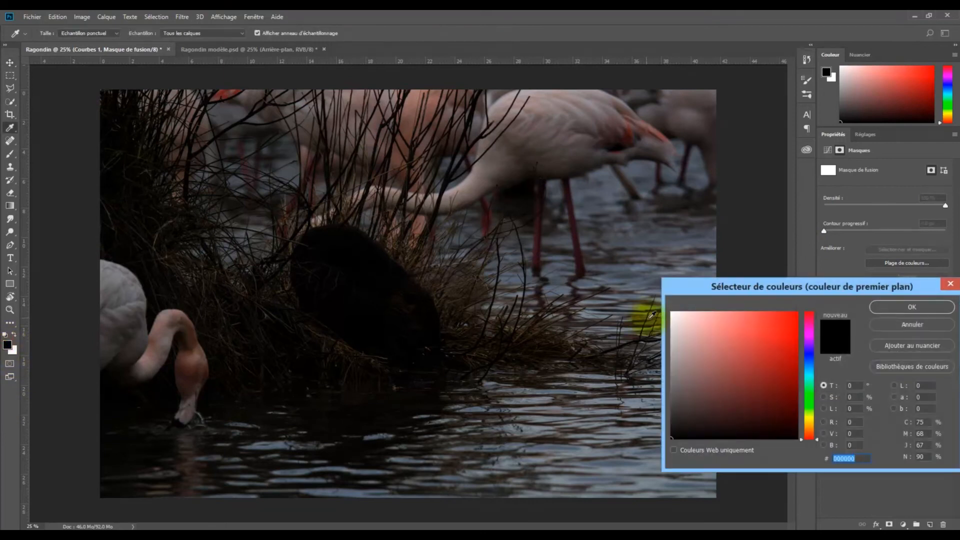
left_click(684, 375)
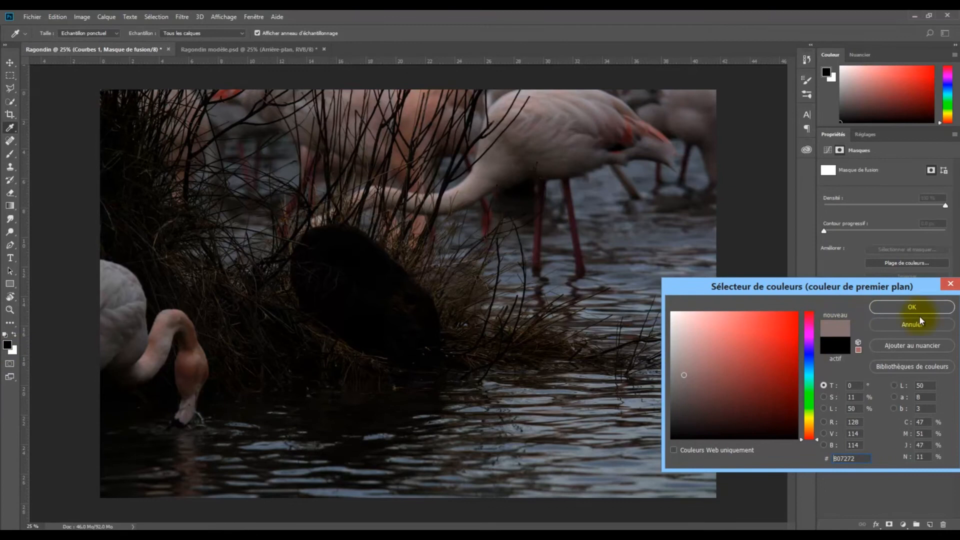
left_click(933, 306)
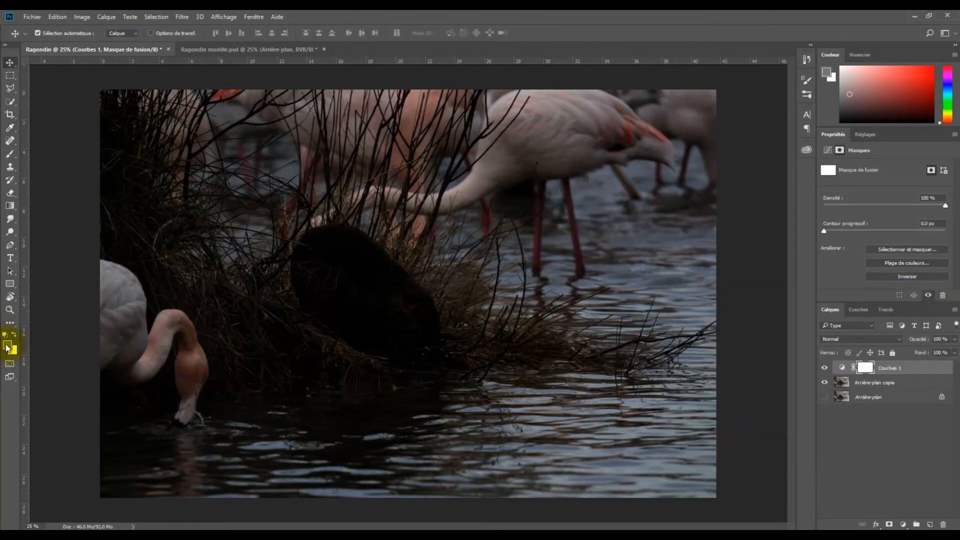
key("d")
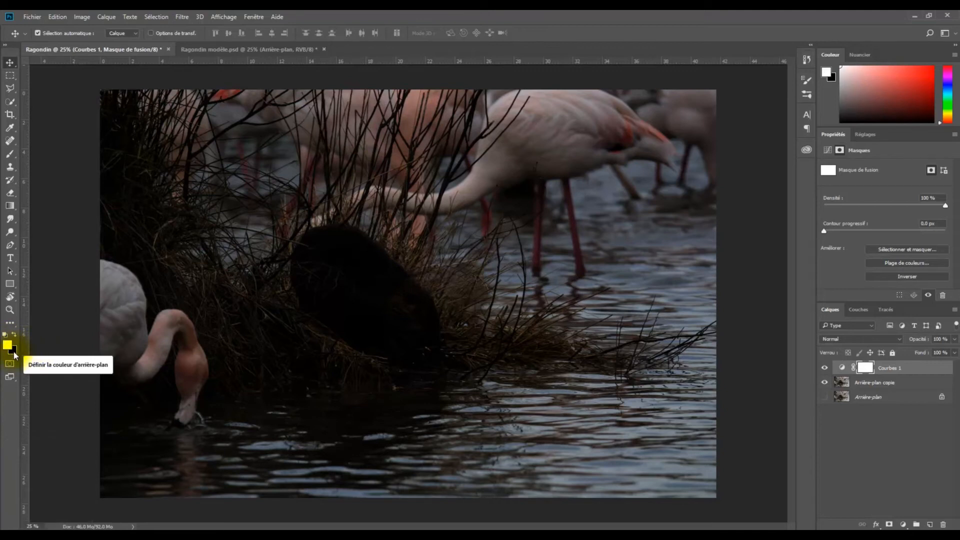
key("x")
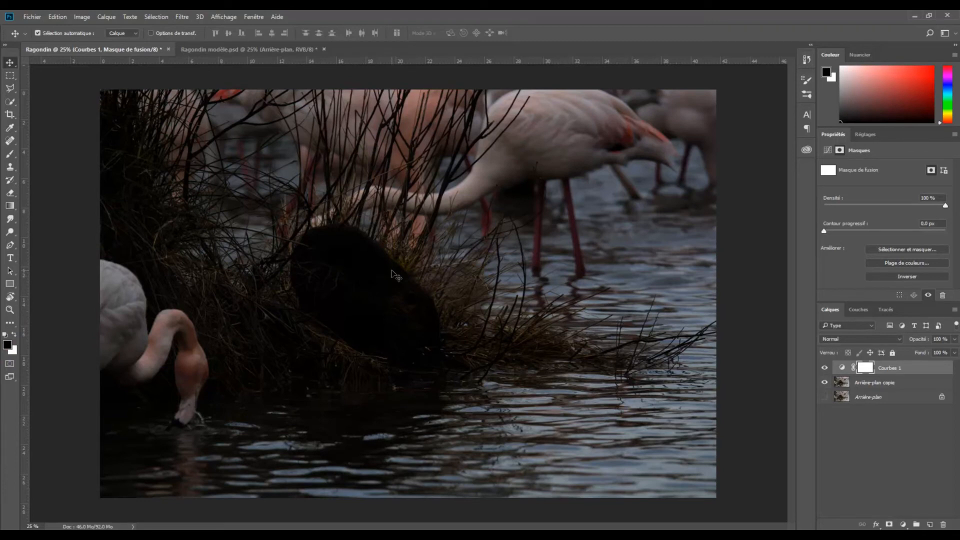
Step: Set up the Brush tool with the Produit blending mode and a diameter of about 1009 px
left_click(8, 155)
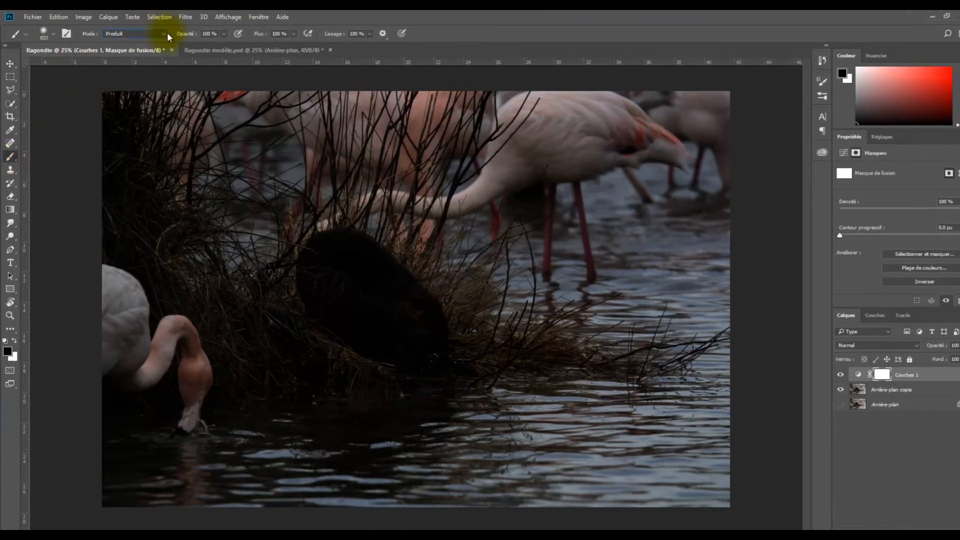
left_click(165, 33)
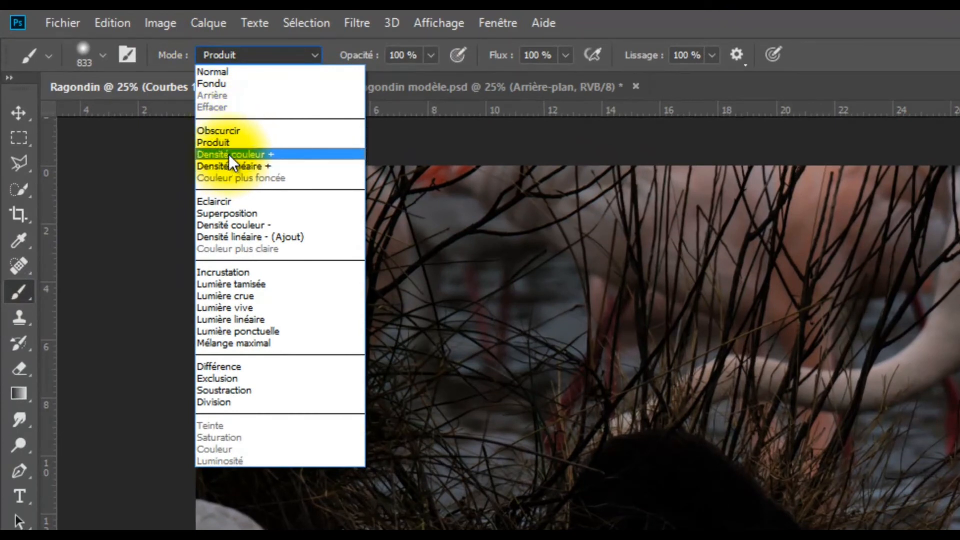
left_click(220, 144)
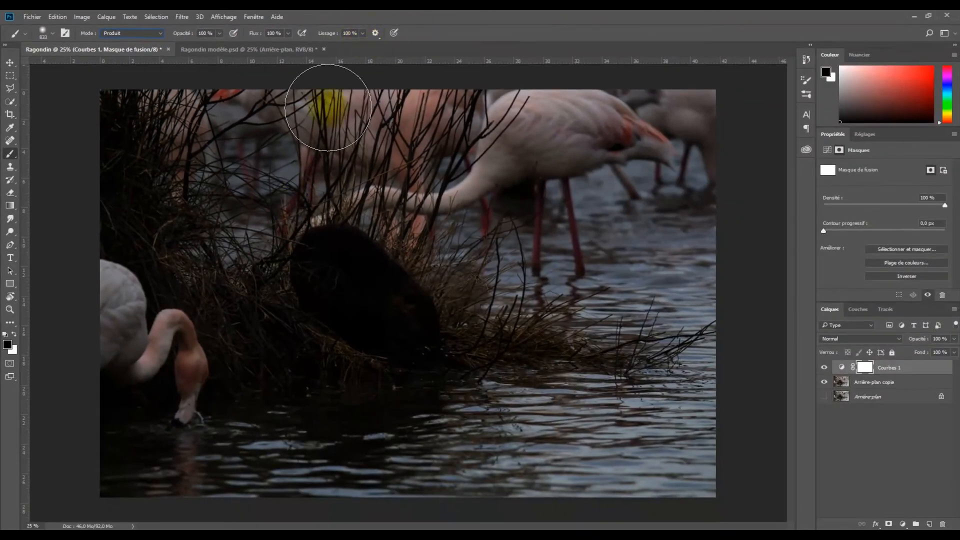
right_click(360, 300, "alt")
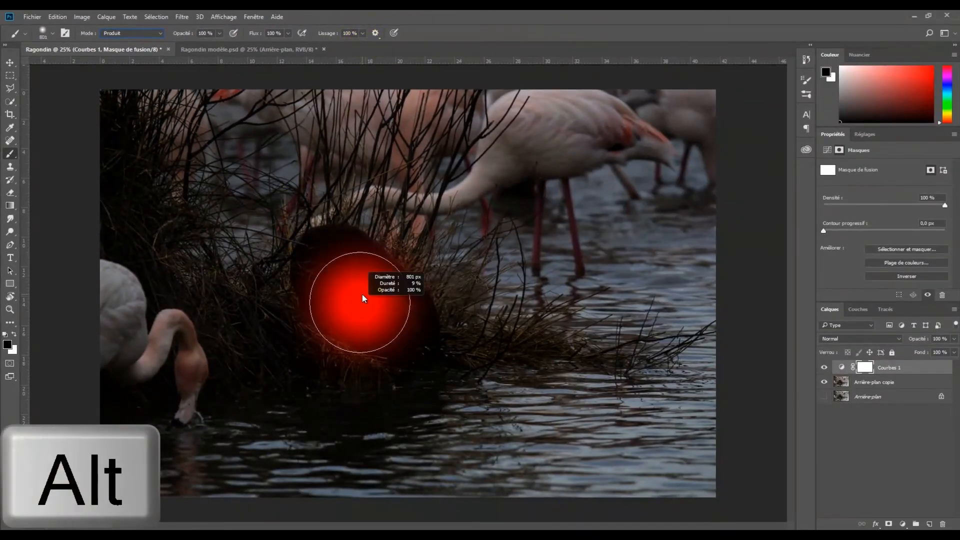
mouse_move(359, 295)
left_mouse_down()
mouse_move(378, 293)
mouse_move(365, 223)
mouse_move(367, 280)
mouse_move(362, 220)
mouse_move(362, 275)
mouse_move(358, 224)
left_mouse_up()
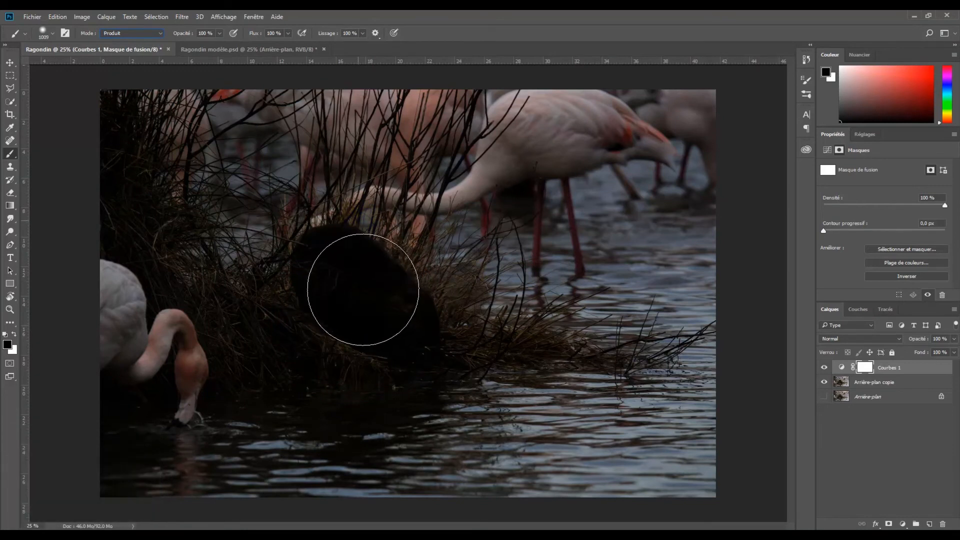
Step: Dab black over the coypu on the Courbes 1 mask, reducing the brush to about 745 px and finally 425 px
left_click(362, 292)
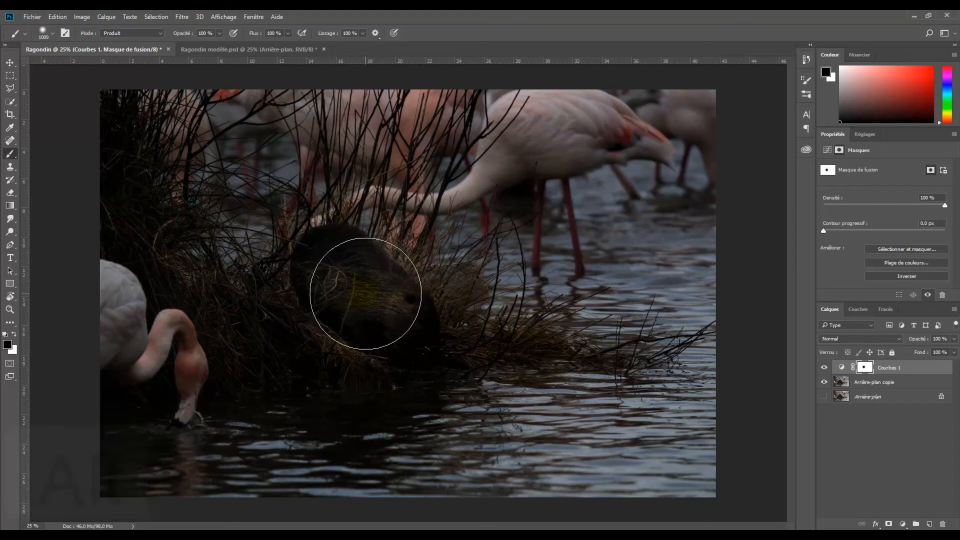
left_click_drag(365, 292, 347, 296)
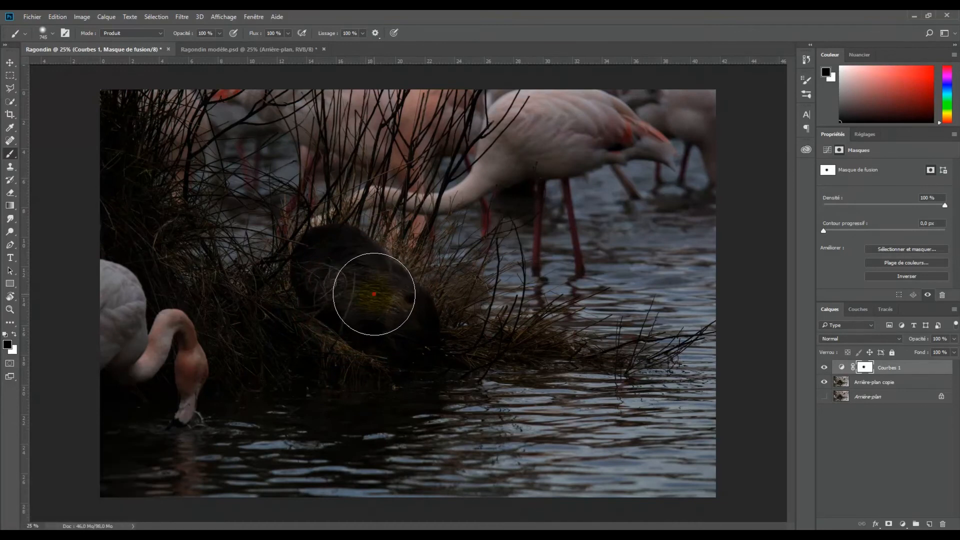
left_click(374, 295)
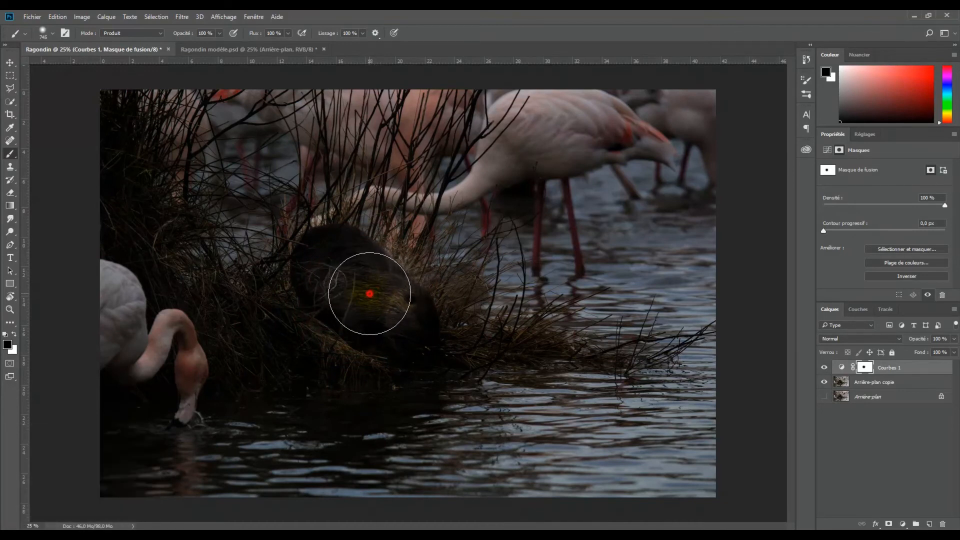
left_click(378, 294)
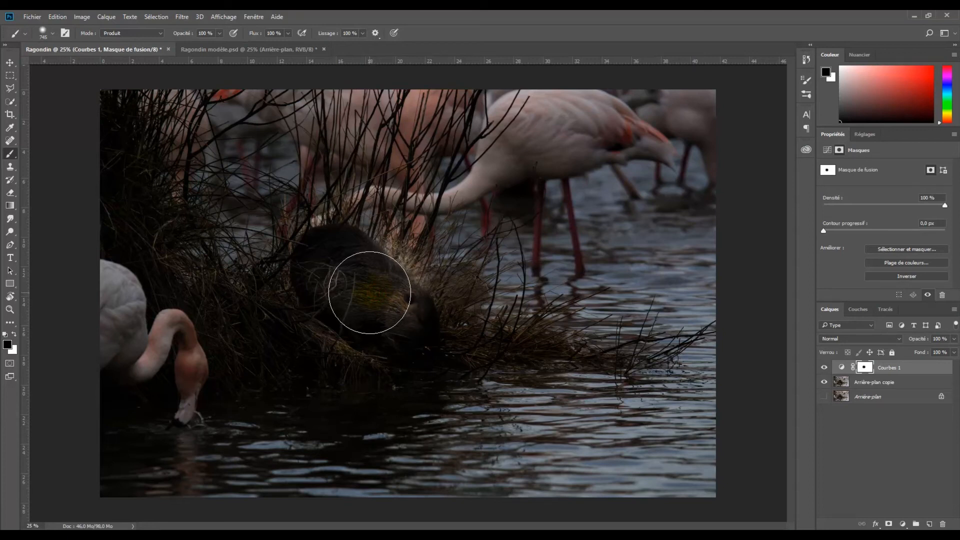
left_click(368, 290)
key("alt")
mouse_move(366, 300)
left_mouse_down()
mouse_move(336, 312)
mouse_move(455, 291)
mouse_move(395, 230)
mouse_move(323, 307)
mouse_move(344, 332)
mouse_move(380, 329)
mouse_move(396, 316)
mouse_move(404, 290)
mouse_move(396, 264)
left_mouse_up()
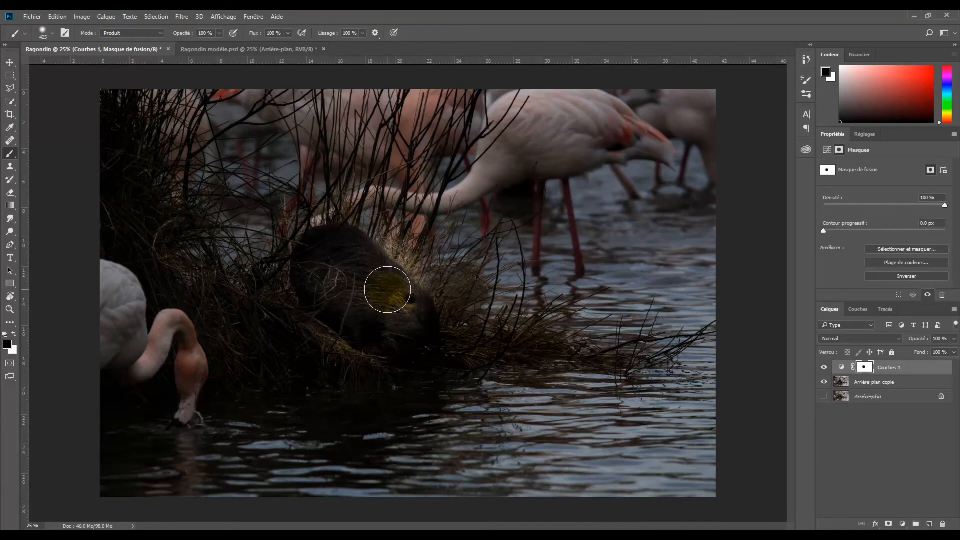
Step: Free-transform the black spot on the mask around the coypu, stretching it to 220.45% width and 184.77% height
key("ctrl+t")
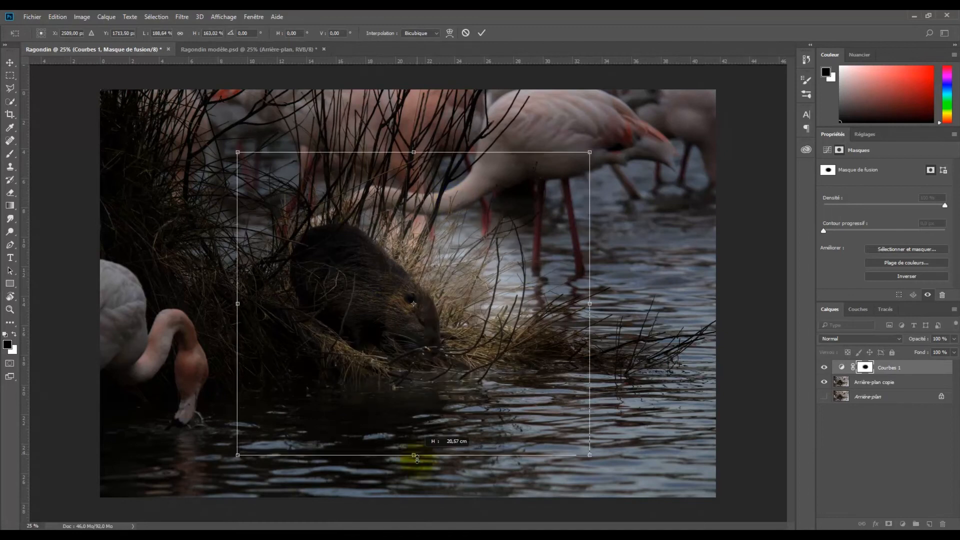
left_click_drag(416, 459, 415, 475)
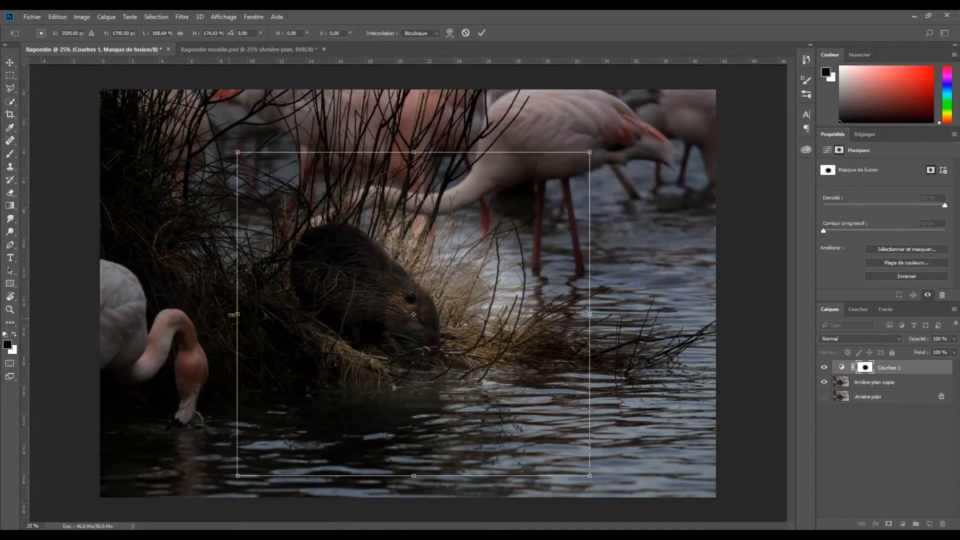
left_click_drag(236, 315, 209, 315)
left_click_drag(467, 313, 434, 314)
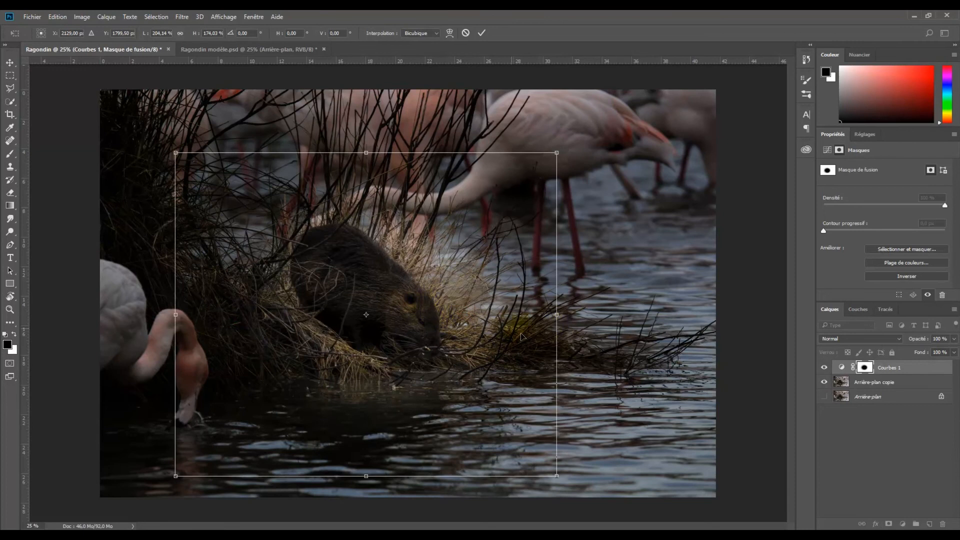
left_click_drag(556, 315, 574, 315)
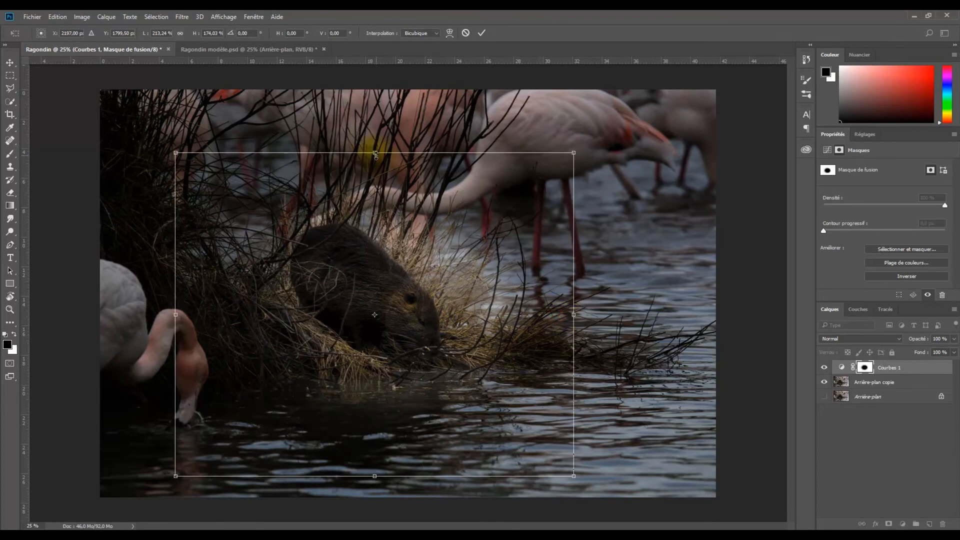
left_click_drag(376, 153, 375, 143)
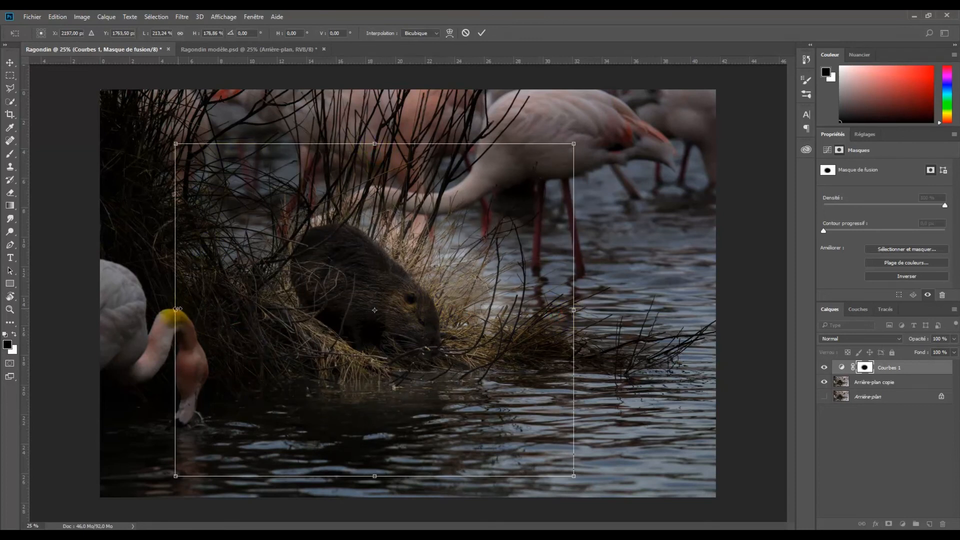
left_click_drag(176, 310, 162, 310)
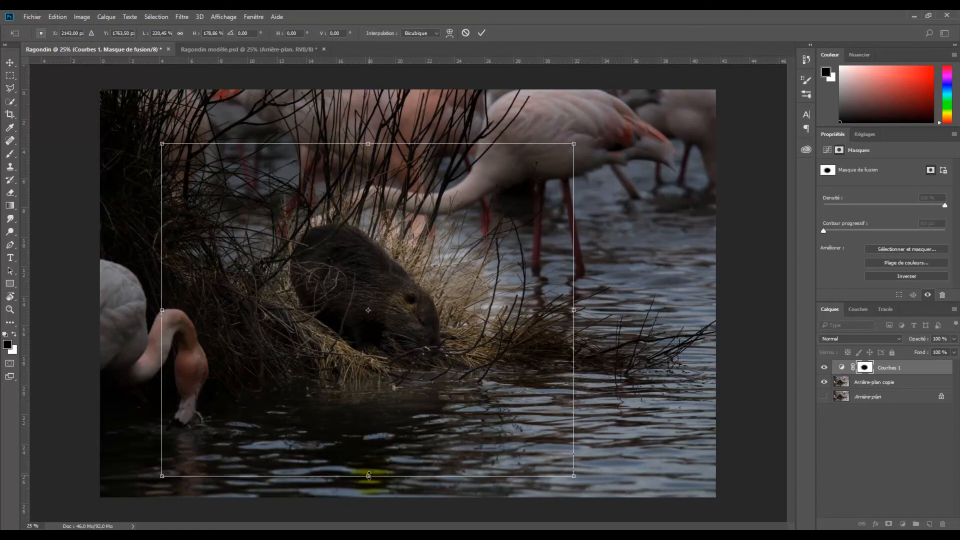
left_click_drag(368, 476, 369, 487)
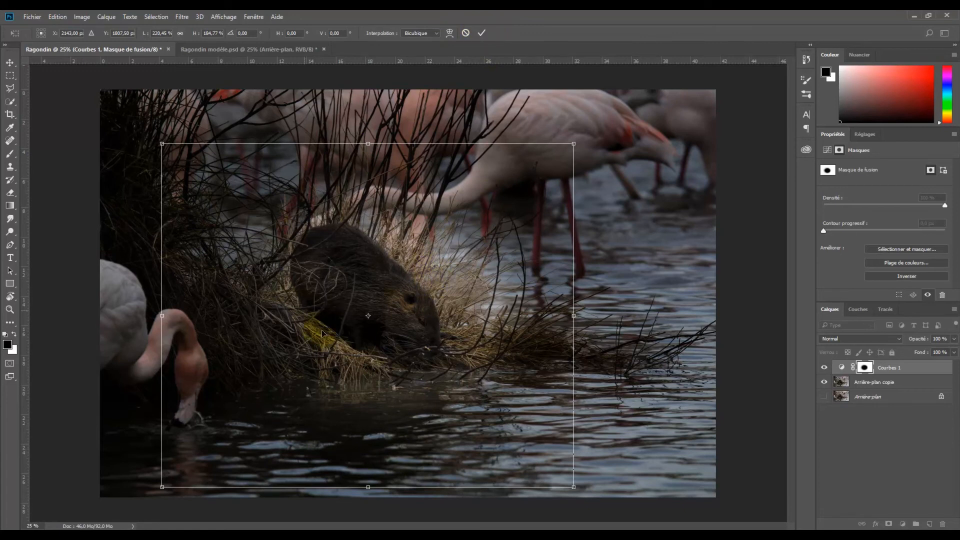
Step: Move the enlarged mask spot to about X 2307 px, Y 1911.5 px, apply the transformation and return to the Brush tool
left_click_drag(396, 300, 415, 314)
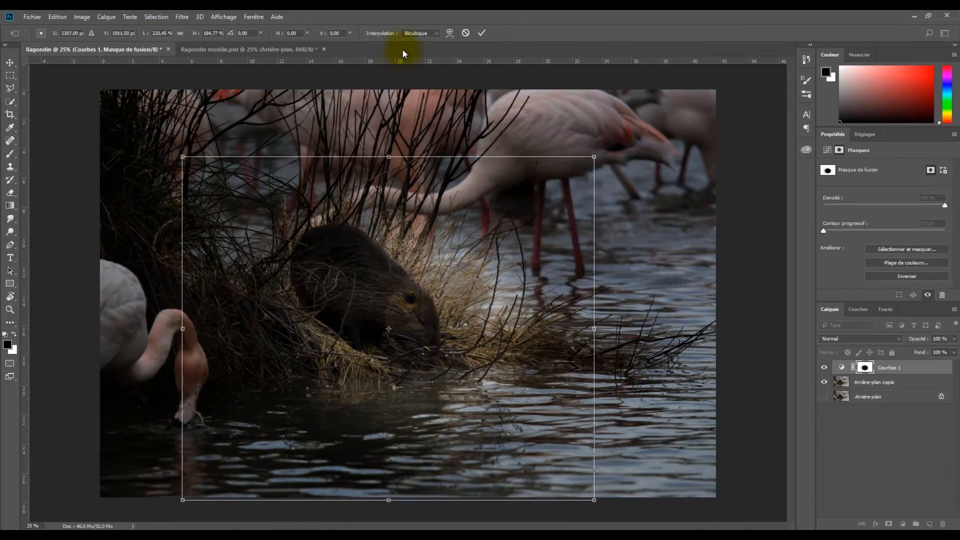
left_click(482, 33)
key("b")
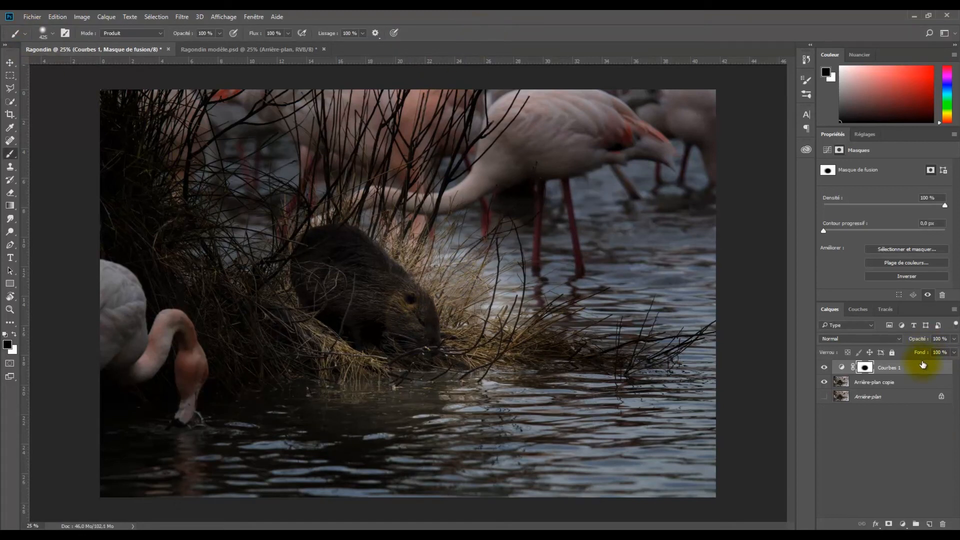
Step: Reselect the Courbes 1 layer with the Move tool and shift its mask spot slightly up and left around the coypu
left_click(10, 63)
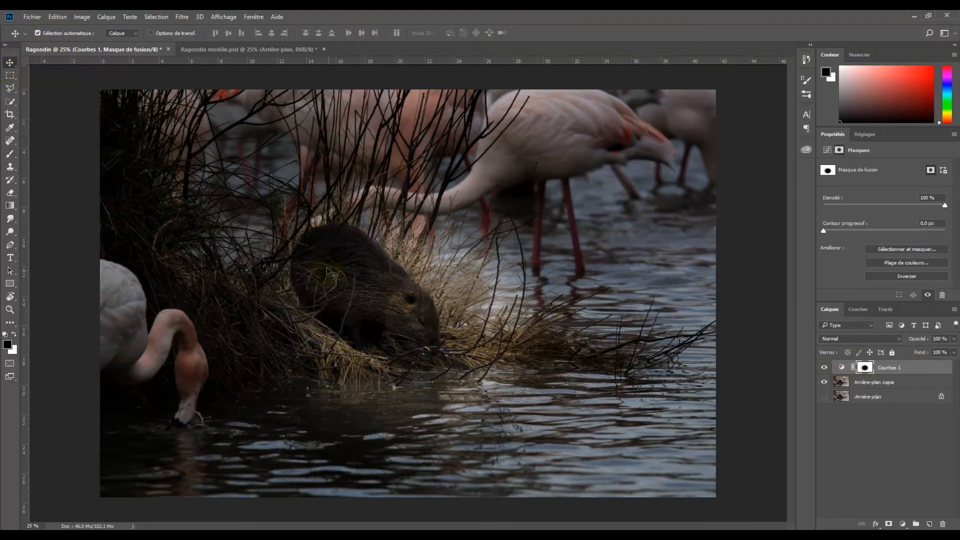
left_click(419, 313)
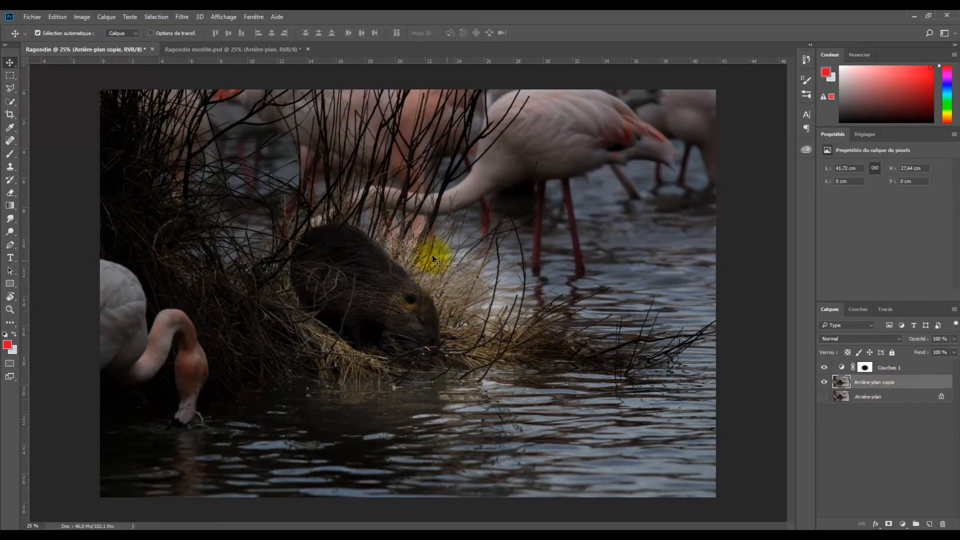
left_click(433, 232)
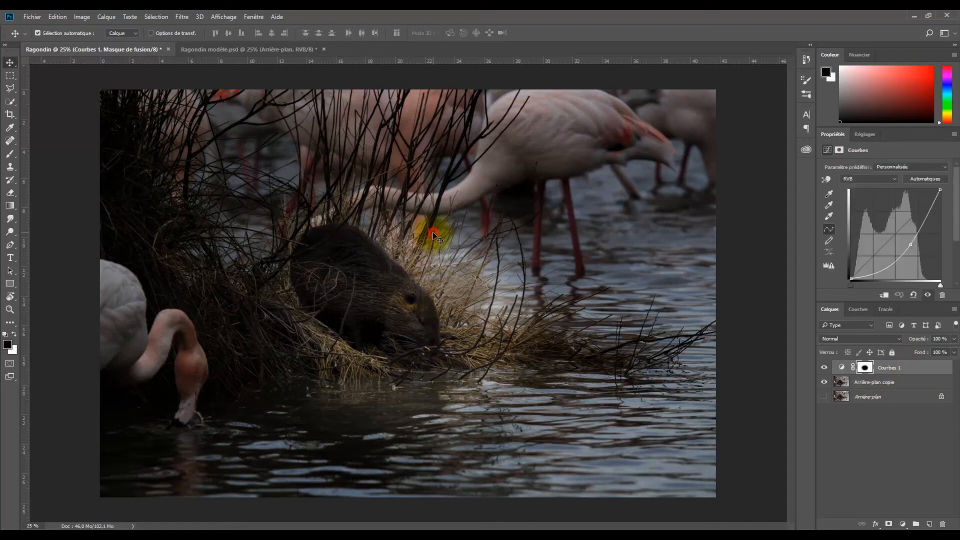
mouse_move(424, 245)
left_mouse_down()
mouse_move(434, 240)
mouse_move(447, 269)
mouse_move(512, 205)
mouse_move(423, 281)
mouse_move(372, 204)
mouse_move(396, 217)
mouse_move(385, 204)
mouse_move(410, 238)
left_mouse_up()
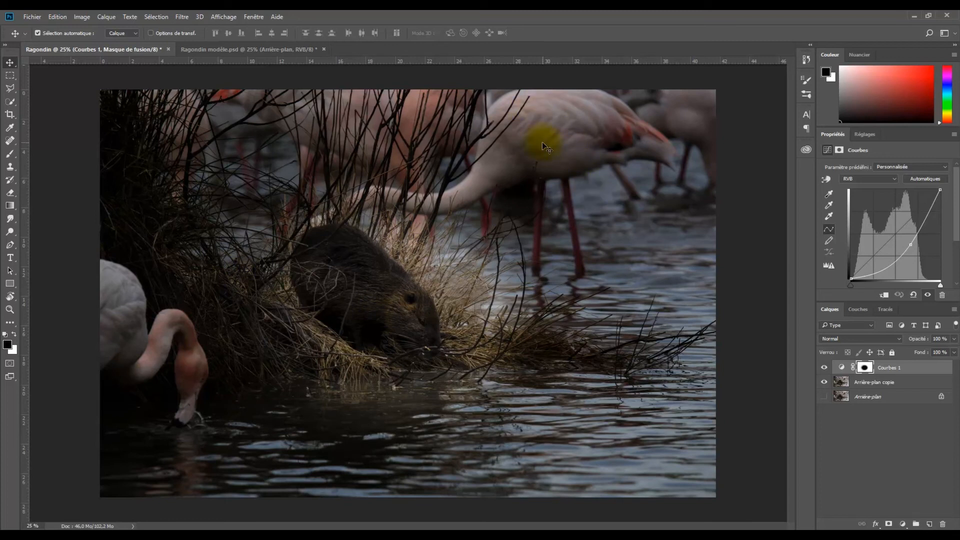
Step: Add a gradient fill layer named Fond en dégradé 1 above Courbes 1 and open its gradient for editing
left_click(110, 18)
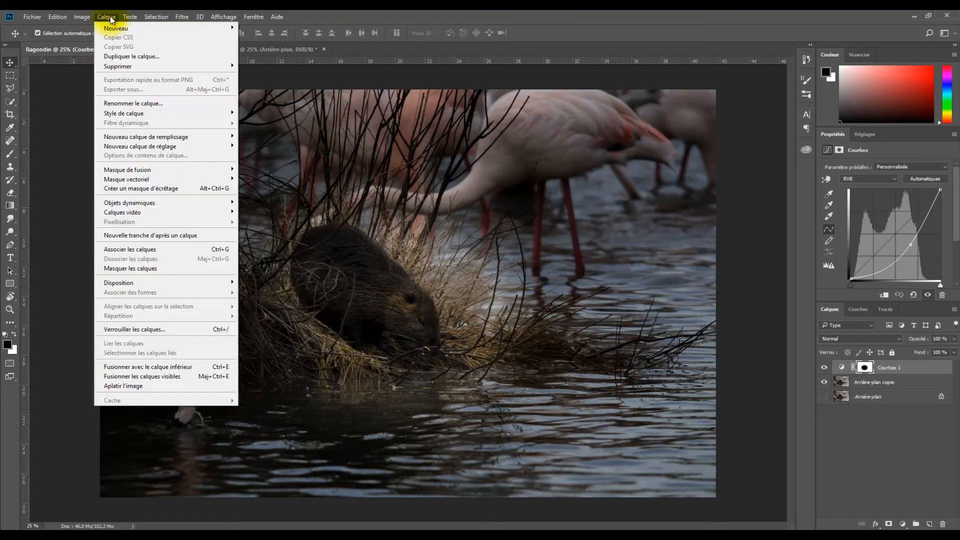
mouse_move(170, 137)
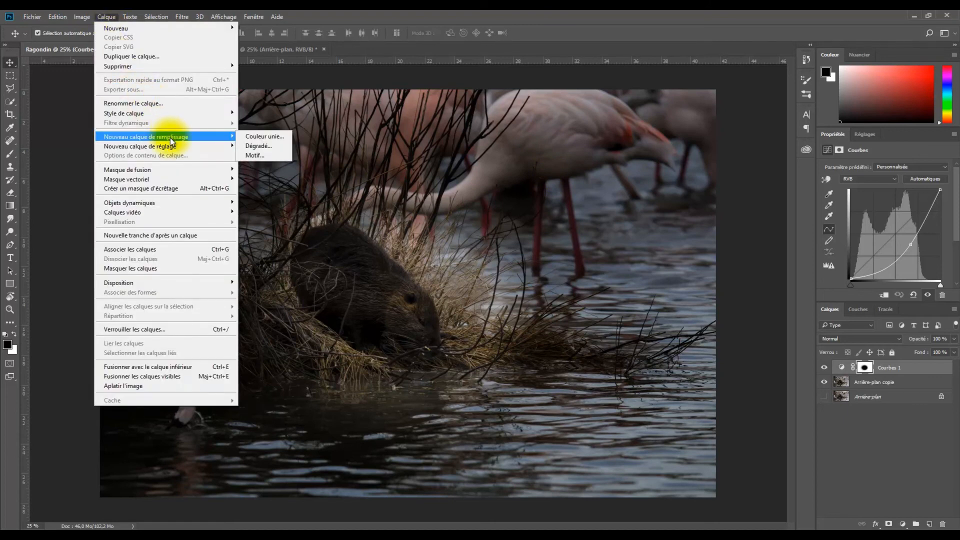
left_click(260, 146)
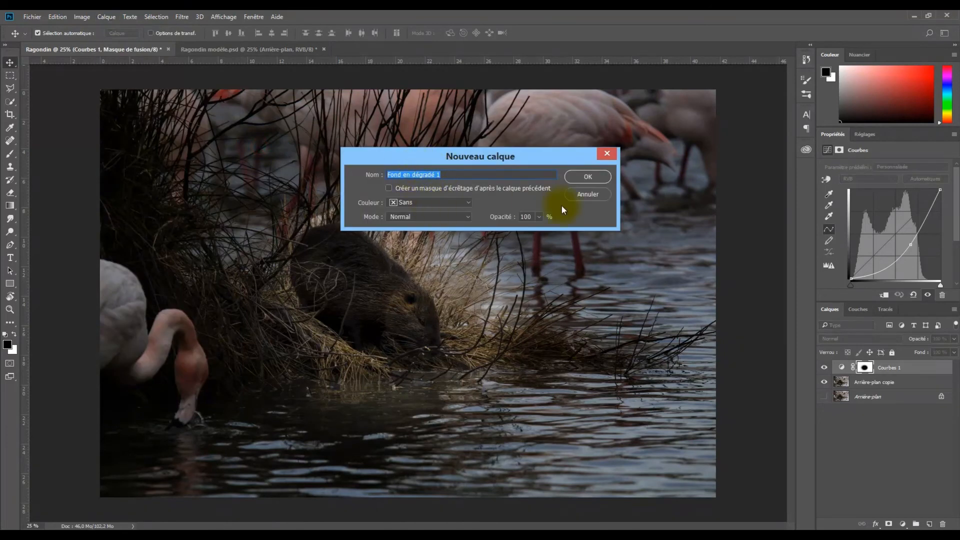
left_click(589, 176)
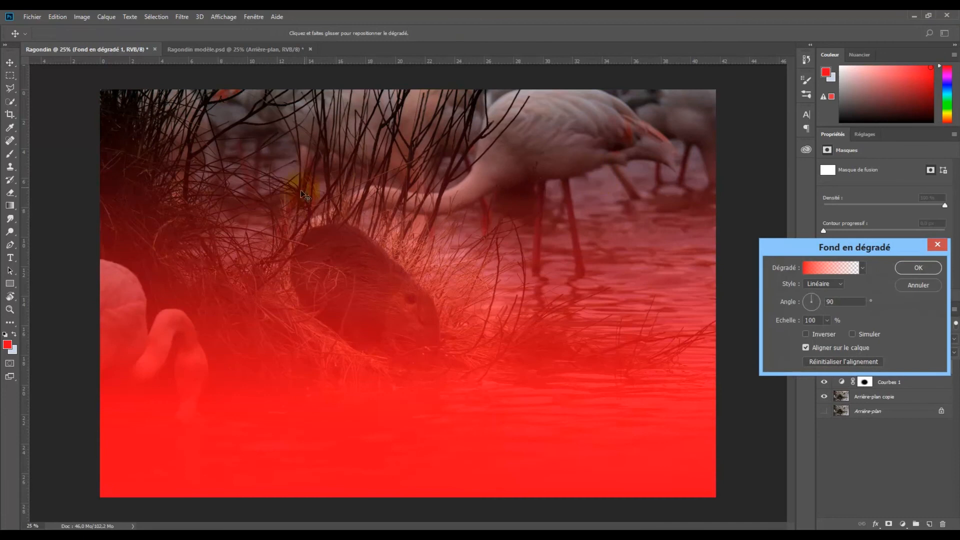
left_click(840, 269)
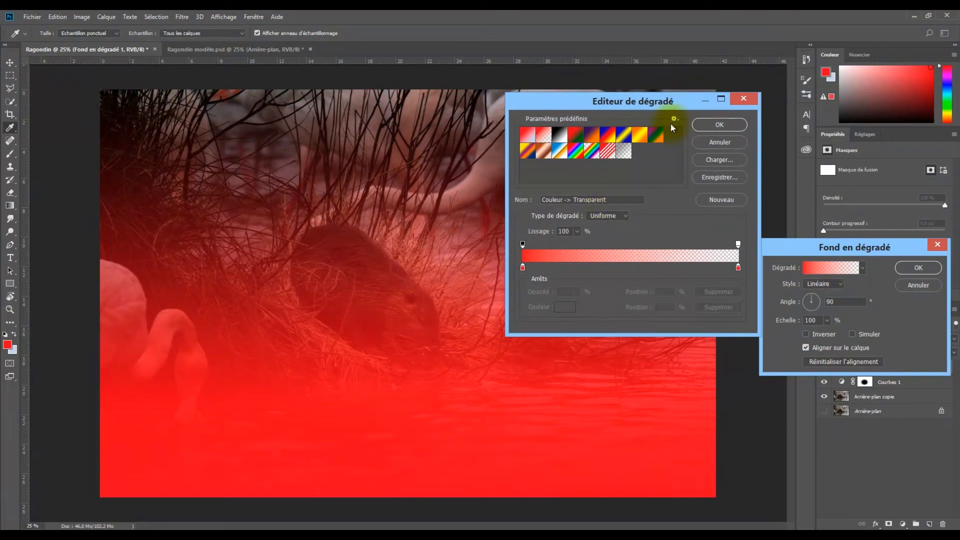
left_click_drag(689, 100, 470, 167)
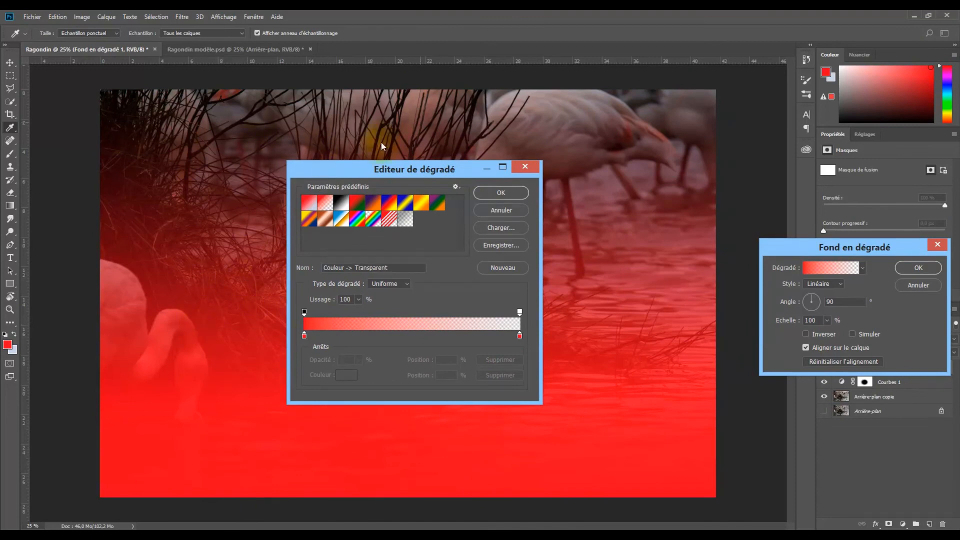
Step: Set the gradient's starting colour stop at position 0% to the dark reddish brown #422b2d
double_click(304, 337)
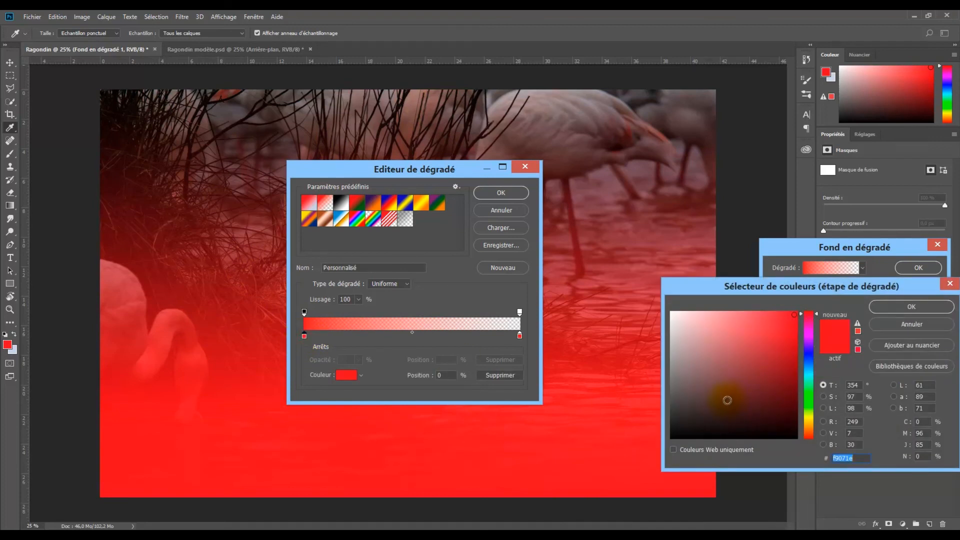
left_click(727, 400)
left_click(726, 410)
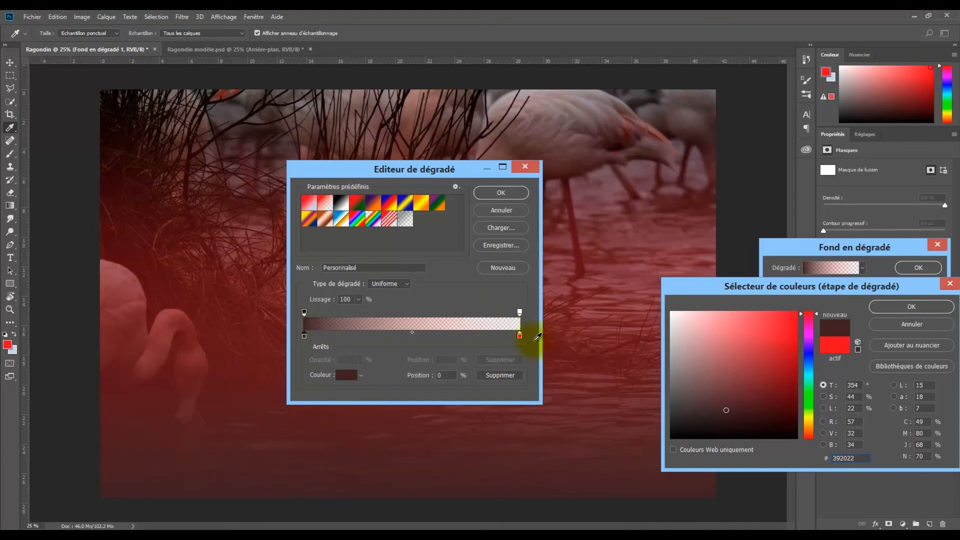
left_click(703, 414)
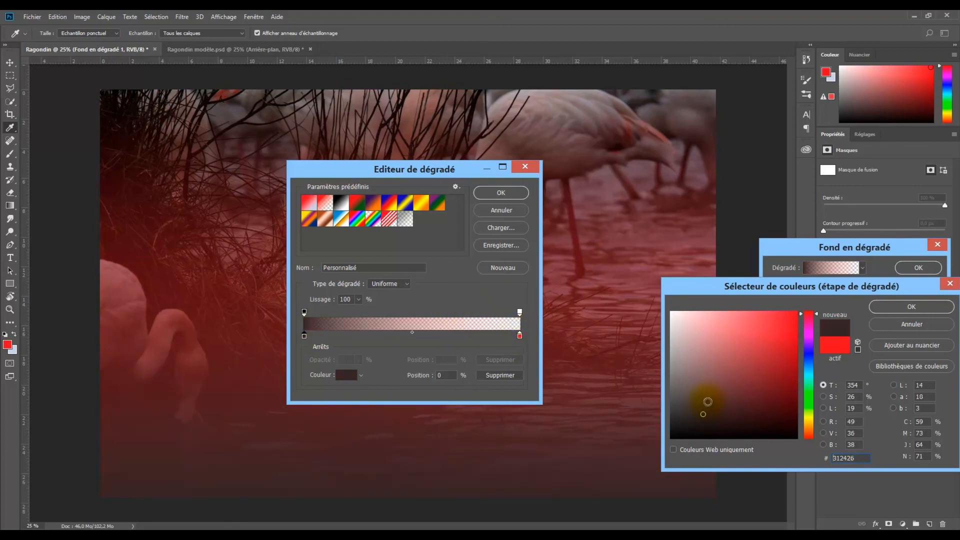
left_click(705, 398)
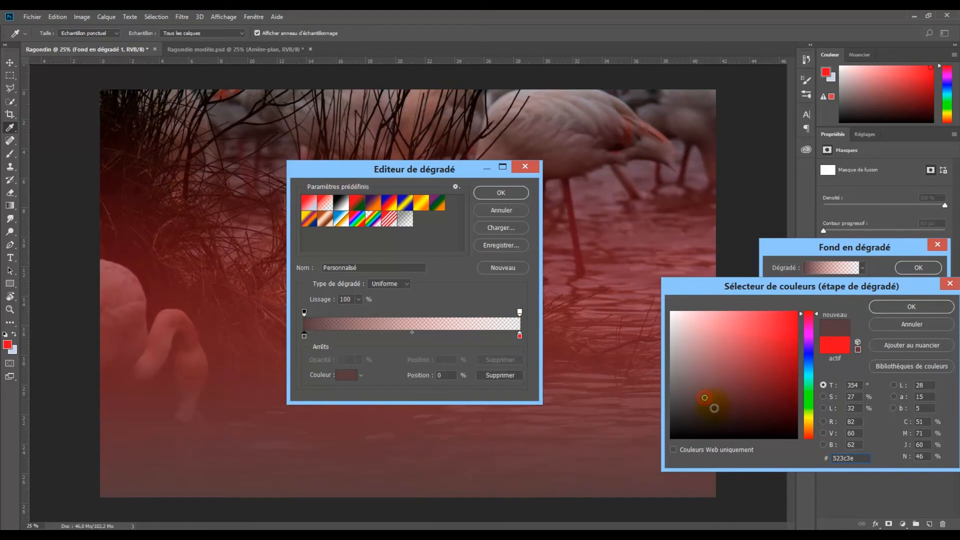
left_click(715, 406)
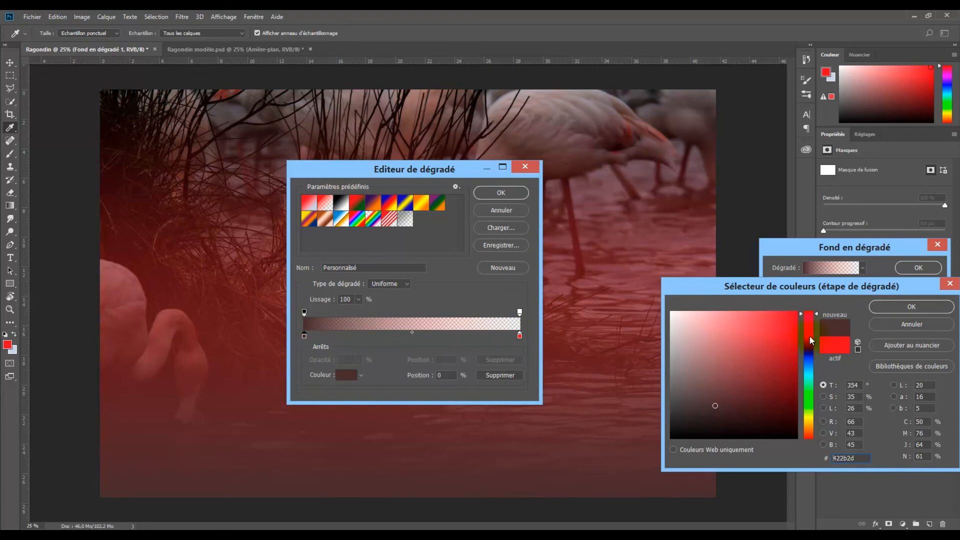
left_click(888, 307)
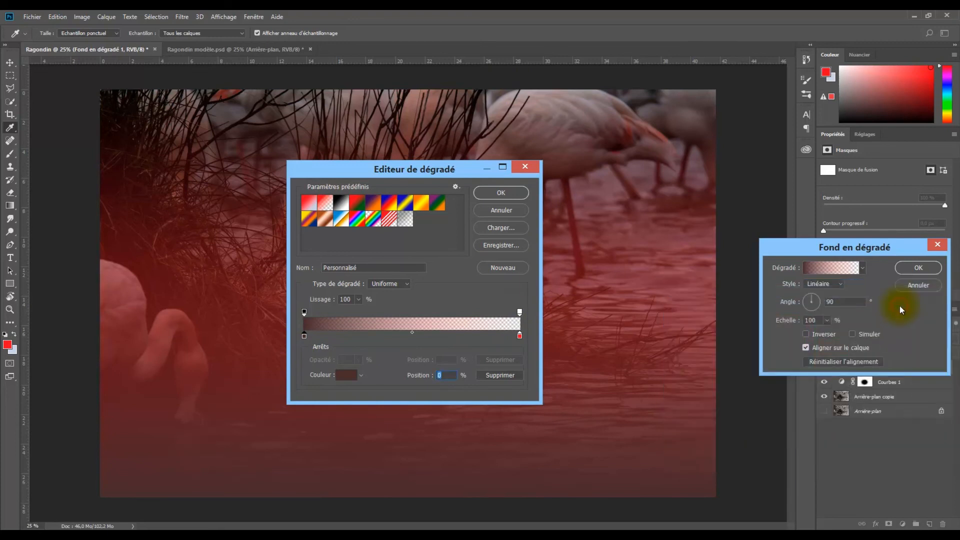
Step: Set the gradient's end colour stop at position 100% to the dark brown #372728
left_click(521, 337)
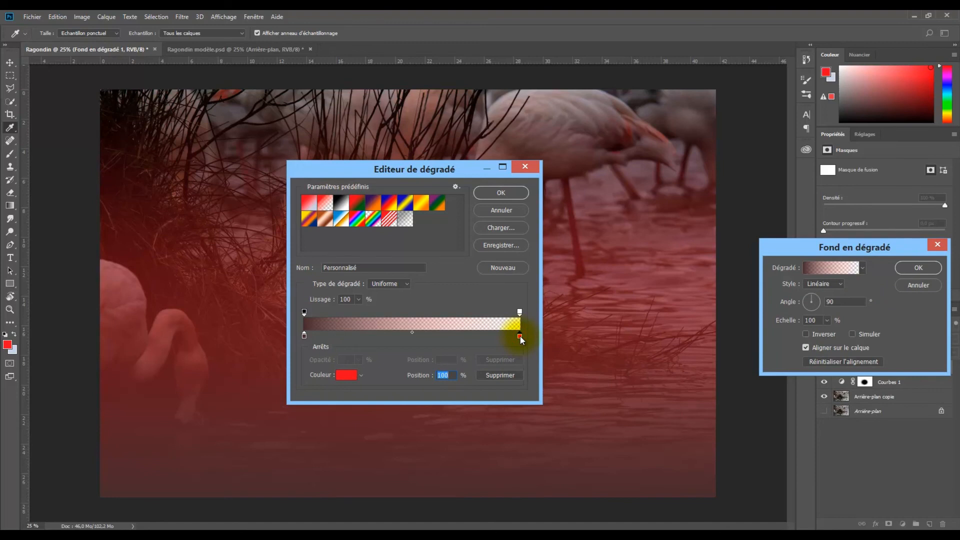
left_click(351, 376)
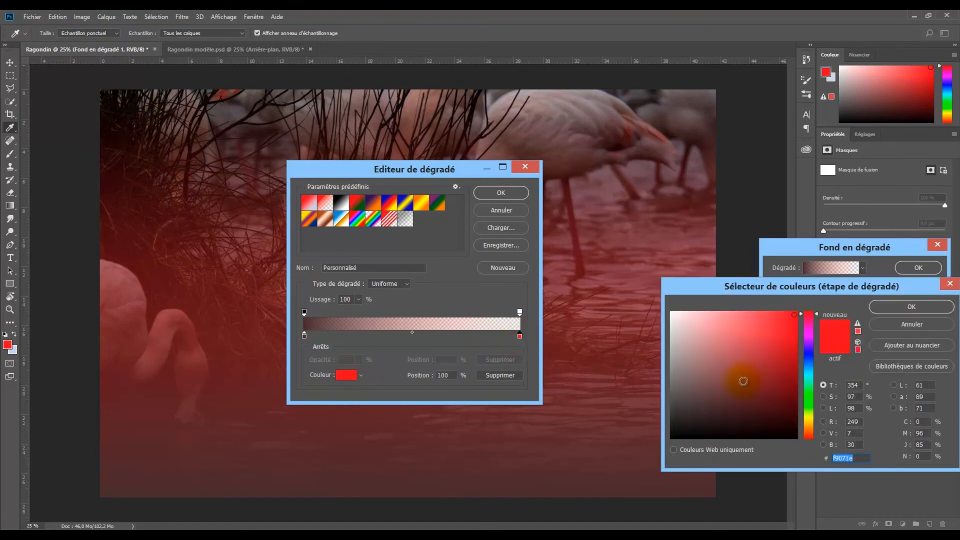
left_click(703, 401)
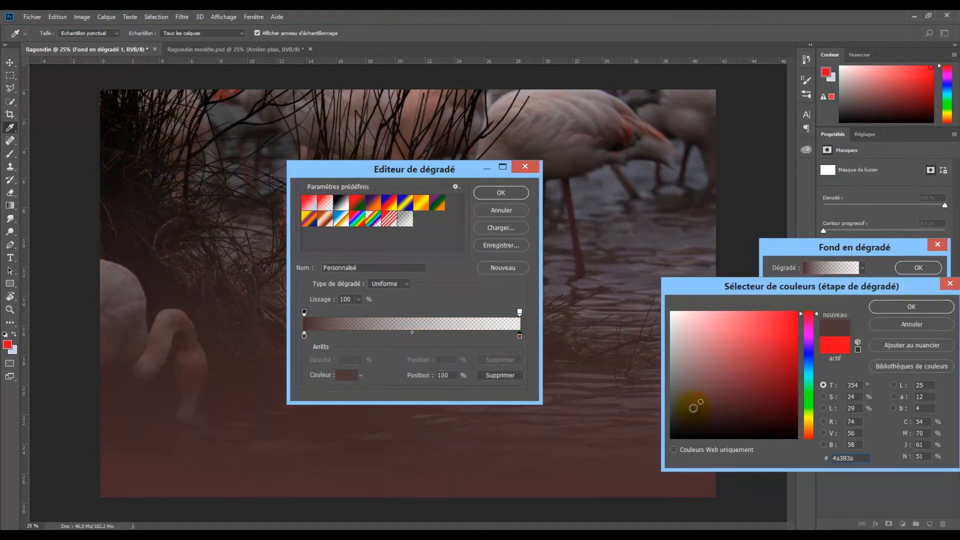
left_click(691, 405)
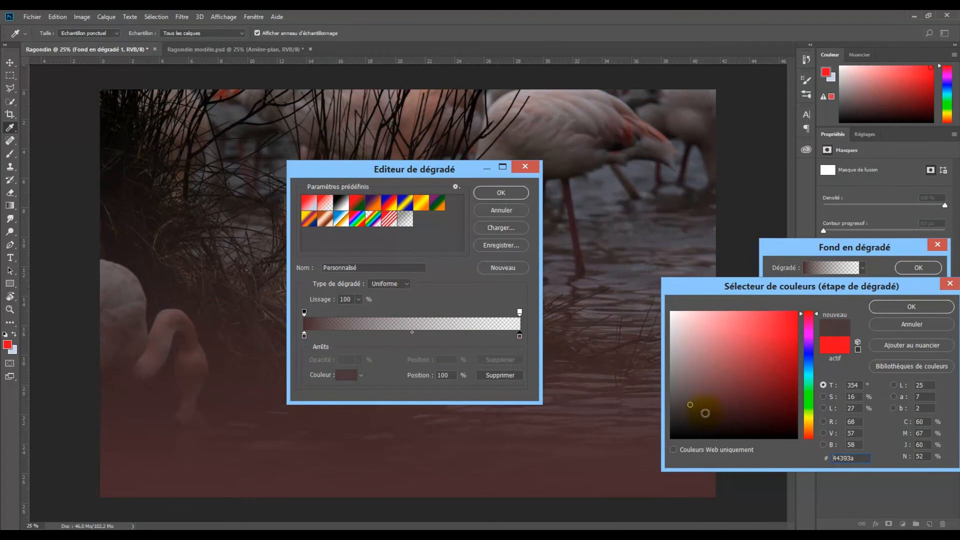
left_click(705, 406)
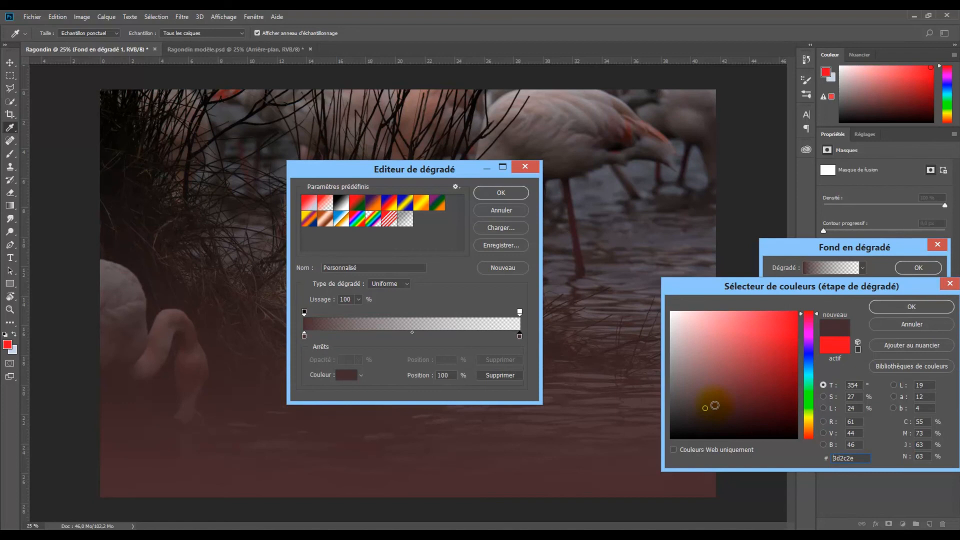
left_click(689, 406)
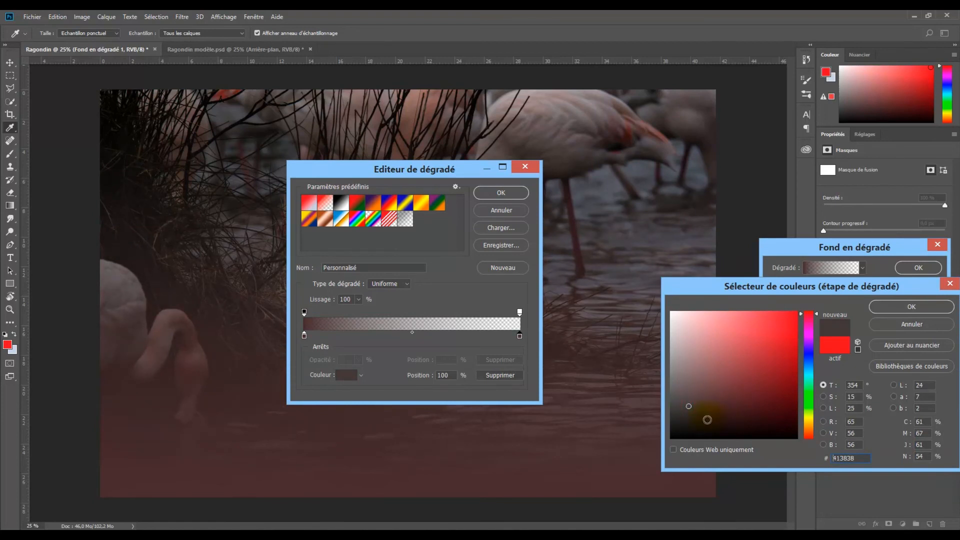
left_click(708, 411)
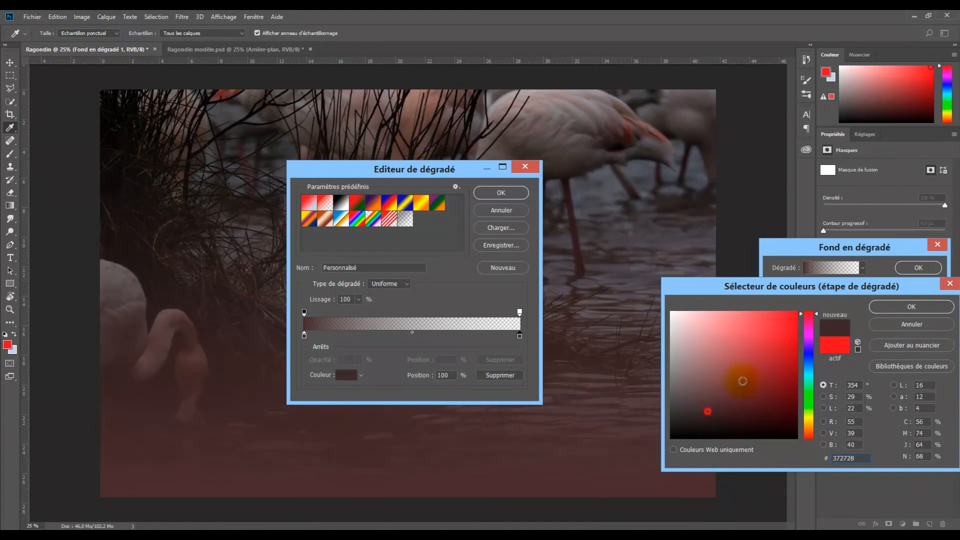
left_click(890, 307)
Step: Darken the gradient's starting colour stop to #2b2425 and accept the edited gradient
left_click(304, 335)
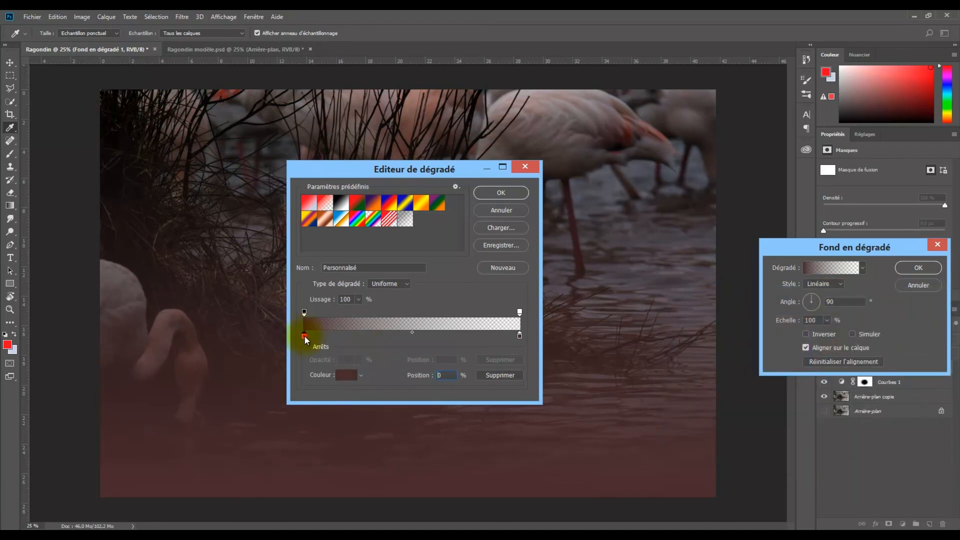
double_click(305, 335)
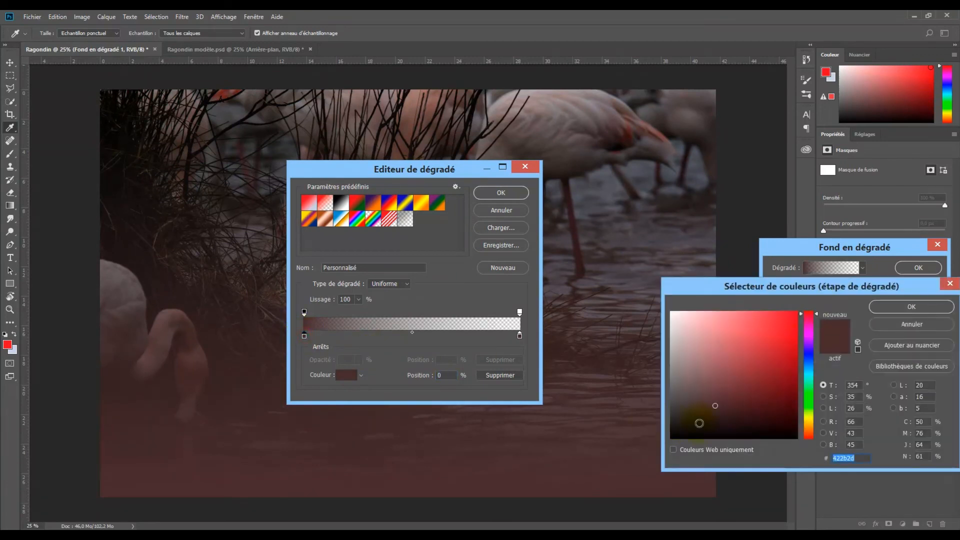
left_click(691, 417)
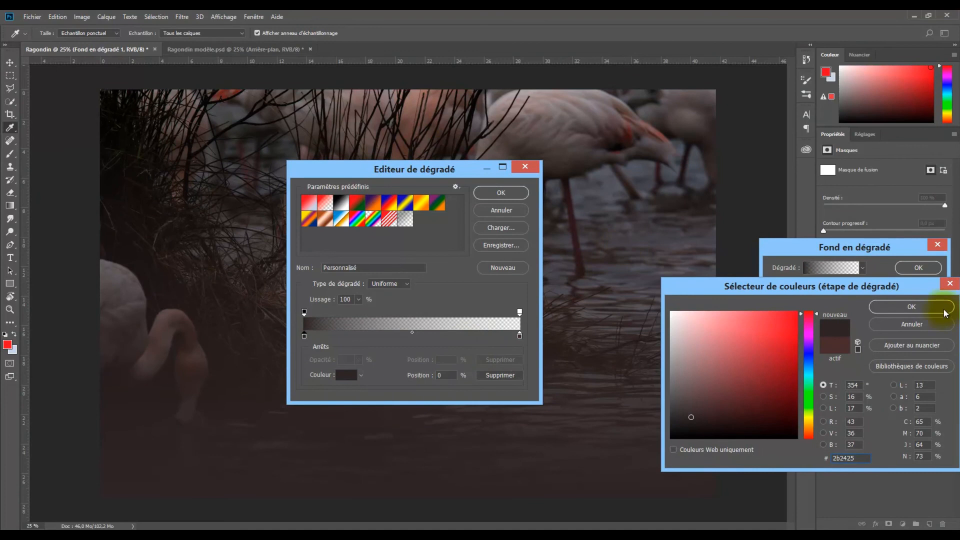
left_click(931, 307)
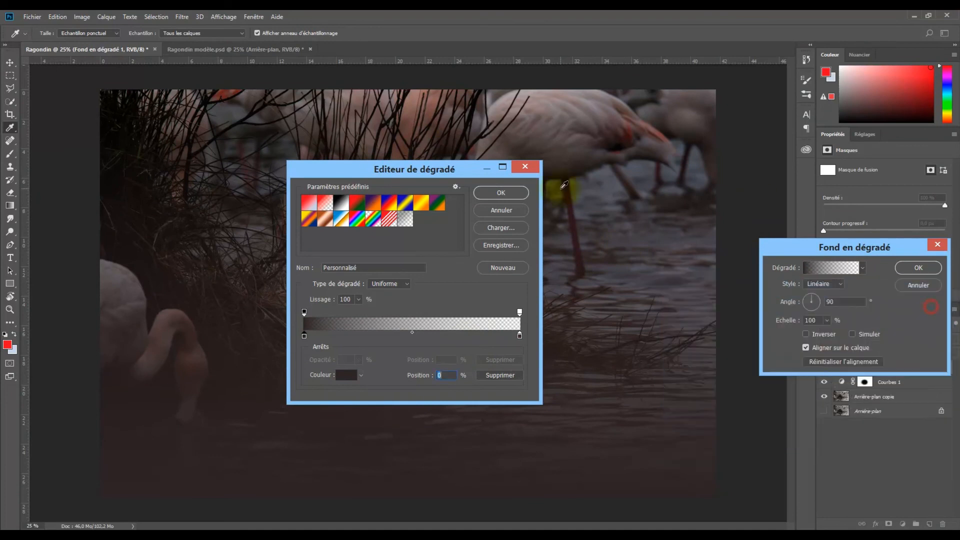
left_click(515, 196)
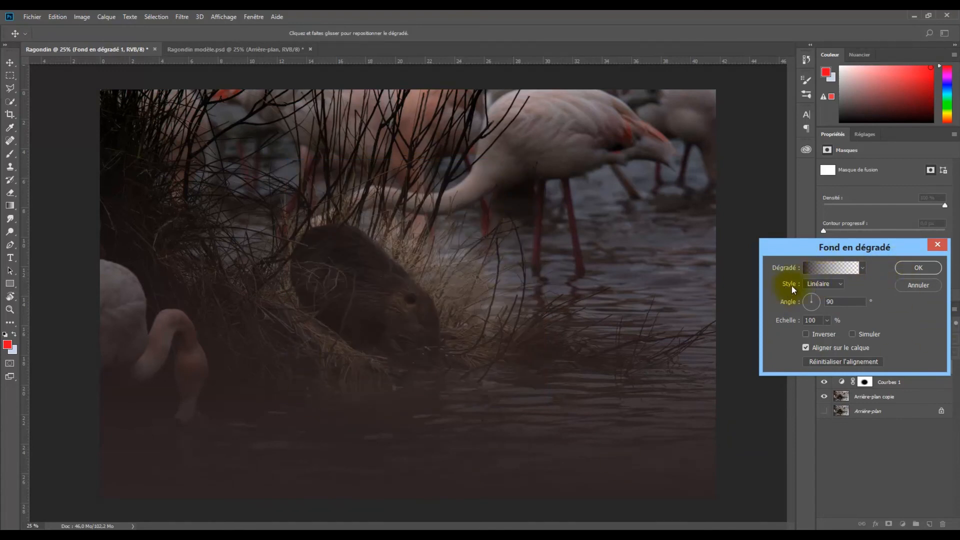
Step: Give the gradient fill the Radial style and invert it so the dark colour surrounds the coypu
left_click(844, 284)
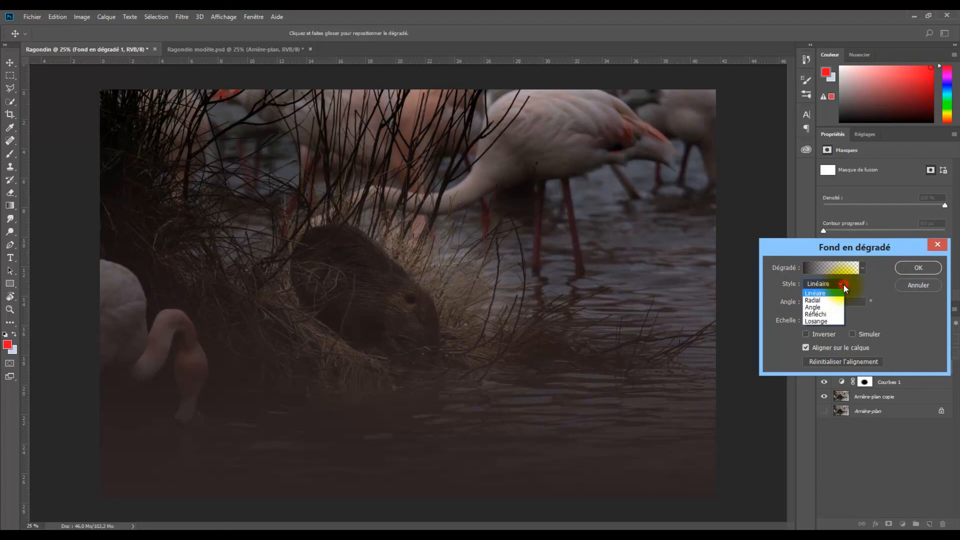
left_click(814, 301)
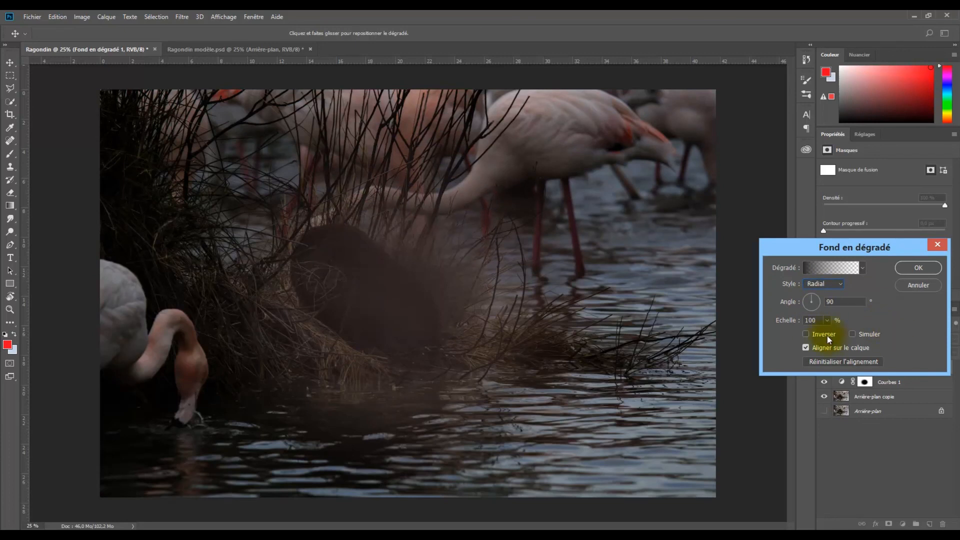
left_click(805, 334)
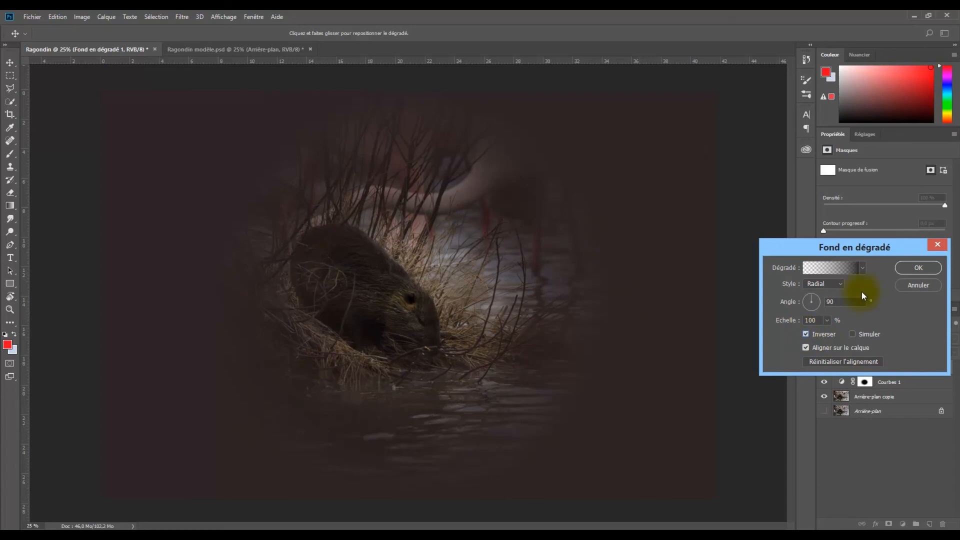
Step: Try the Angle style on the inverted gradient fill, and switch it to Linéaire
left_click(842, 284)
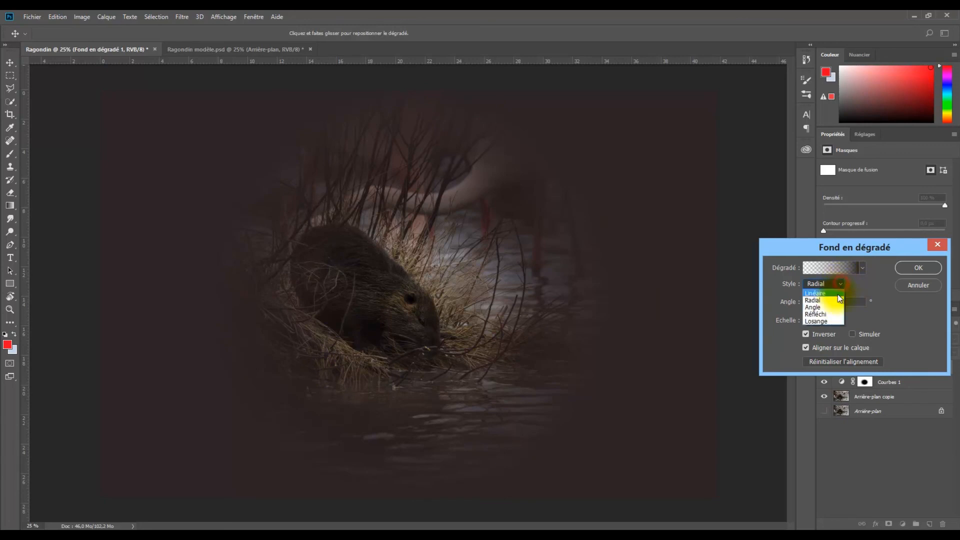
left_click(818, 307)
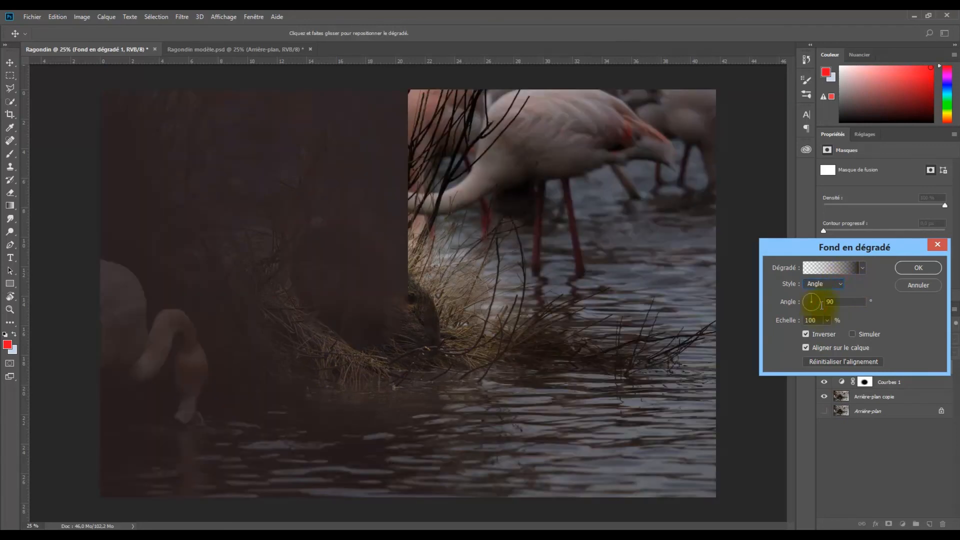
left_click(842, 285)
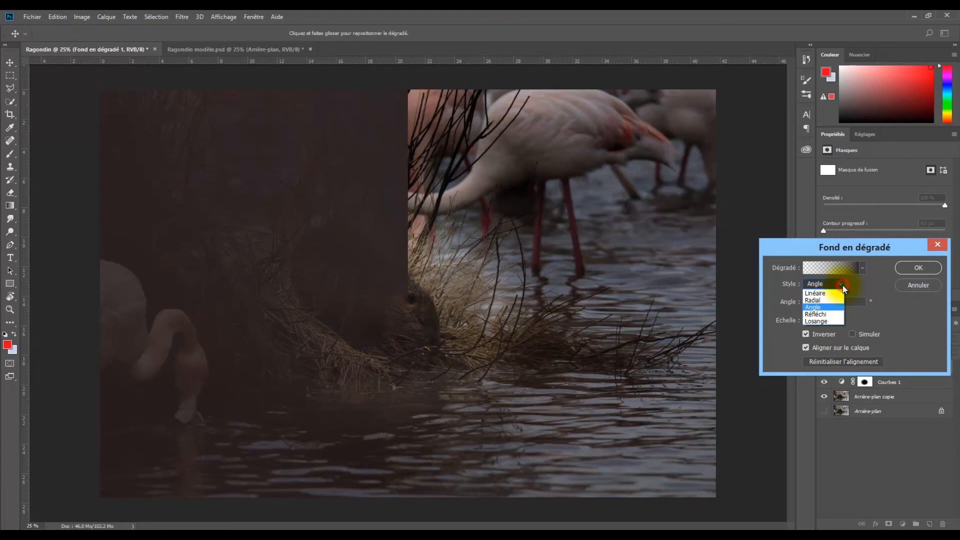
left_click(815, 294)
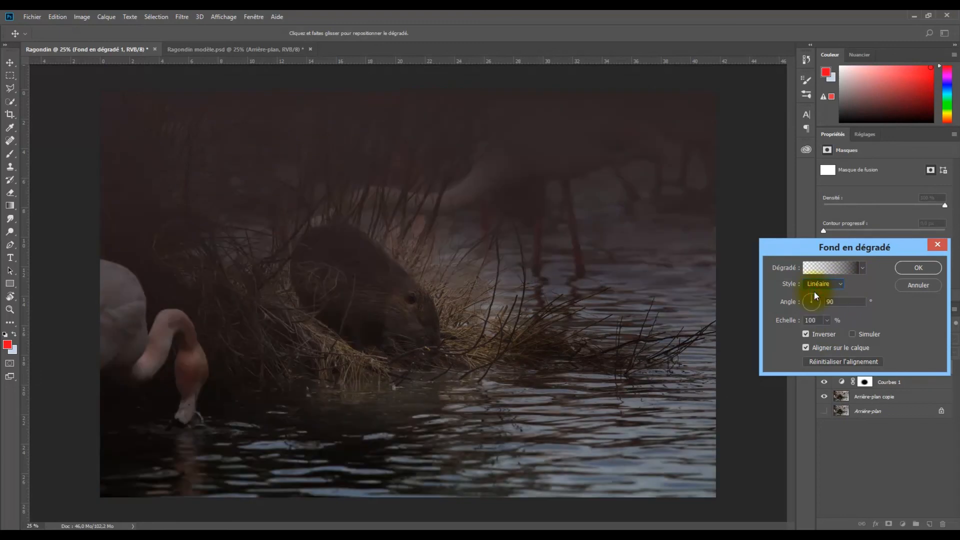
Step: Return the gradient fill to the Radial style at an angle of -119,05°, reposition its clear centre around the coypu and accept it
left_click(844, 286)
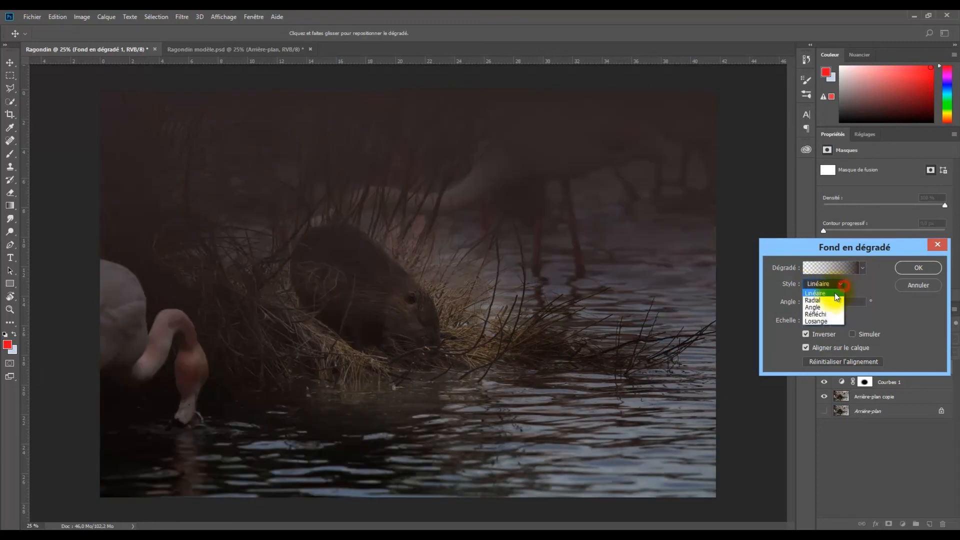
left_click(817, 301)
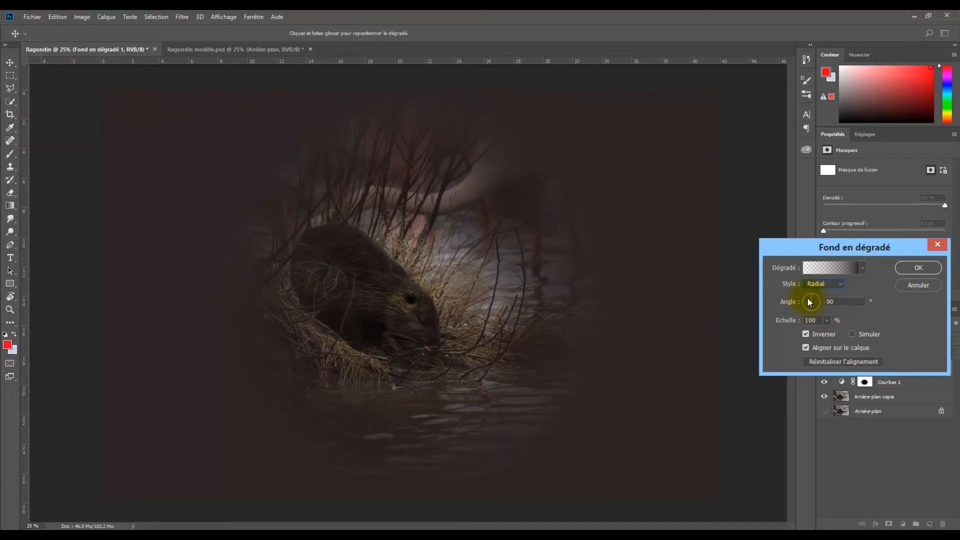
mouse_move(813, 298)
left_mouse_down()
mouse_move(805, 303)
mouse_move(816, 308)
left_mouse_up()
left_click_drag(815, 308, 809, 308)
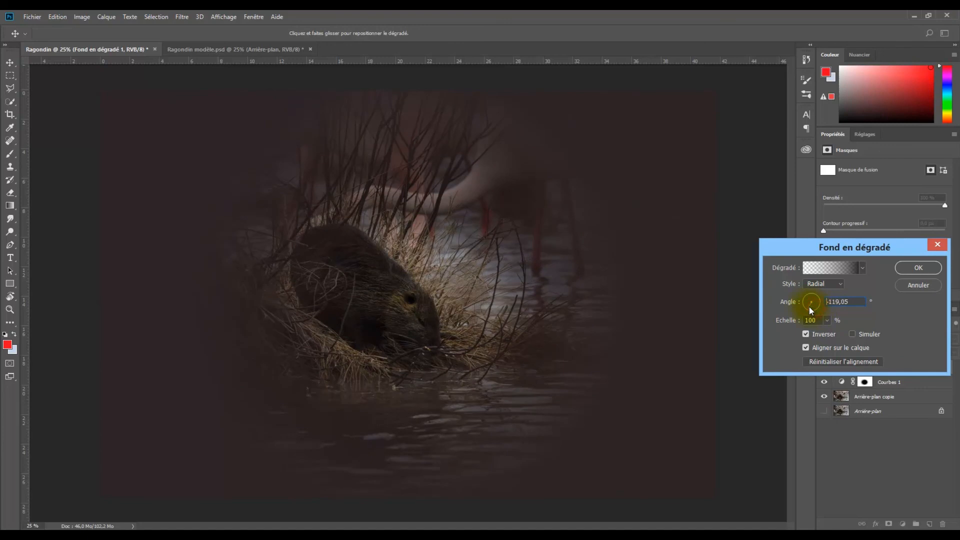
left_click_drag(631, 185, 627, 220)
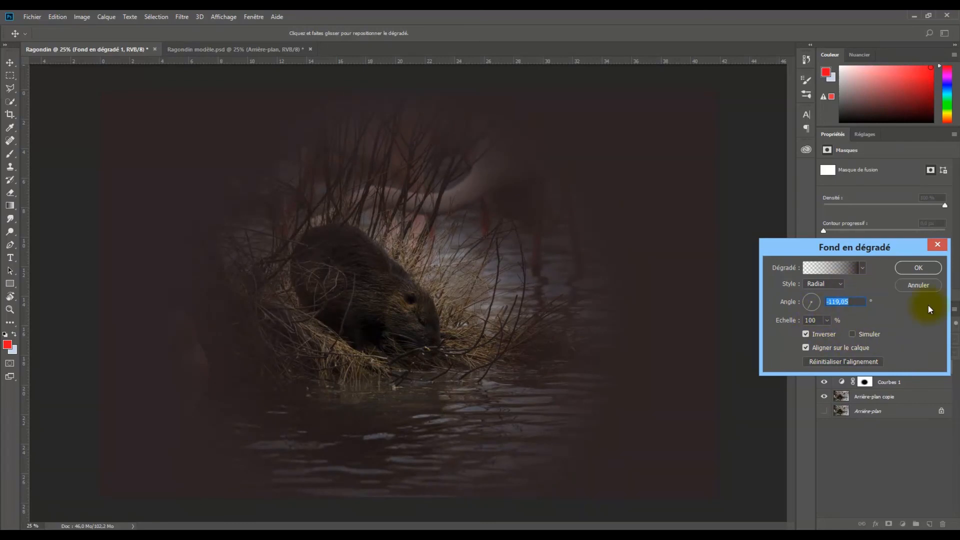
left_click(924, 270)
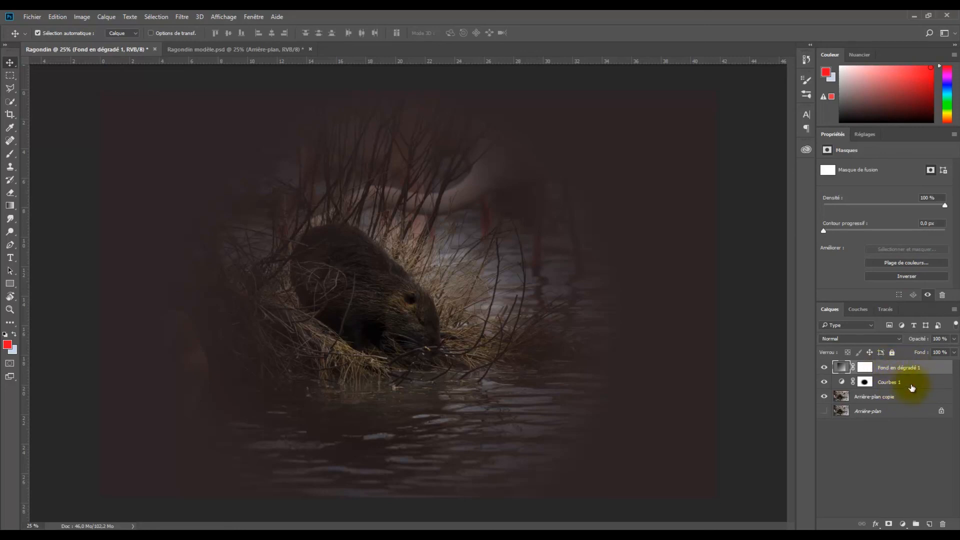
Step: Place the Courbes 1 layer above Fond en dégradé 1 and lower the gradient layer's opacity to 54%
left_click_drag(914, 386, 906, 365)
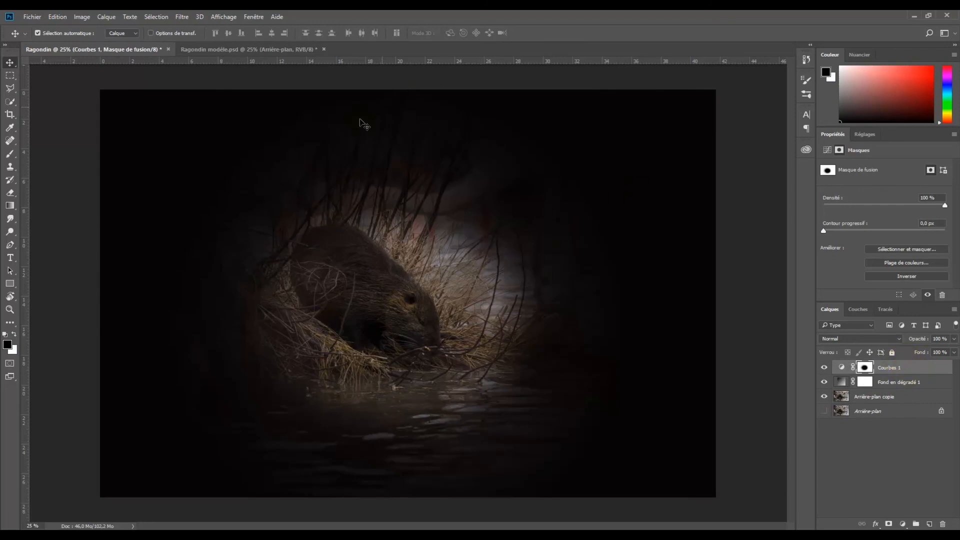
left_click(904, 388)
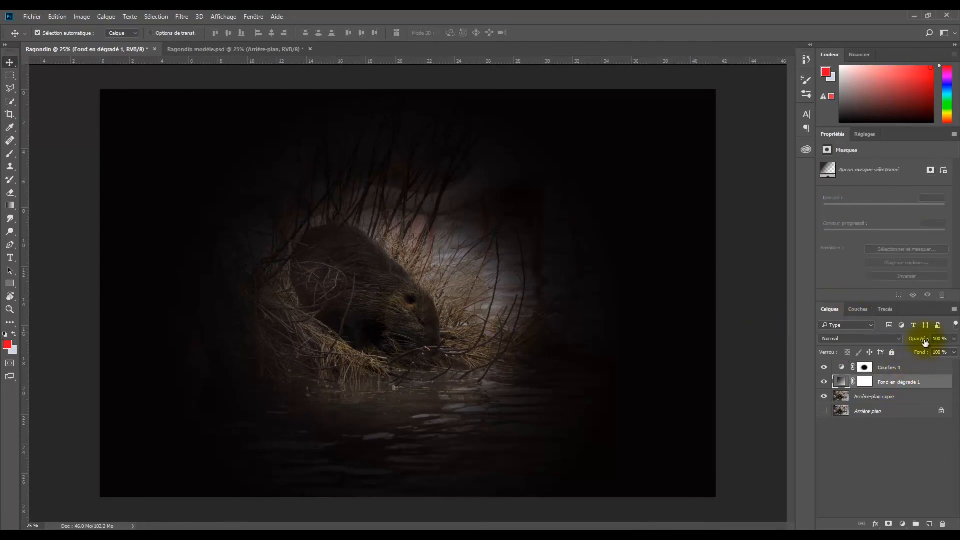
left_click_drag(924, 340, 899, 346)
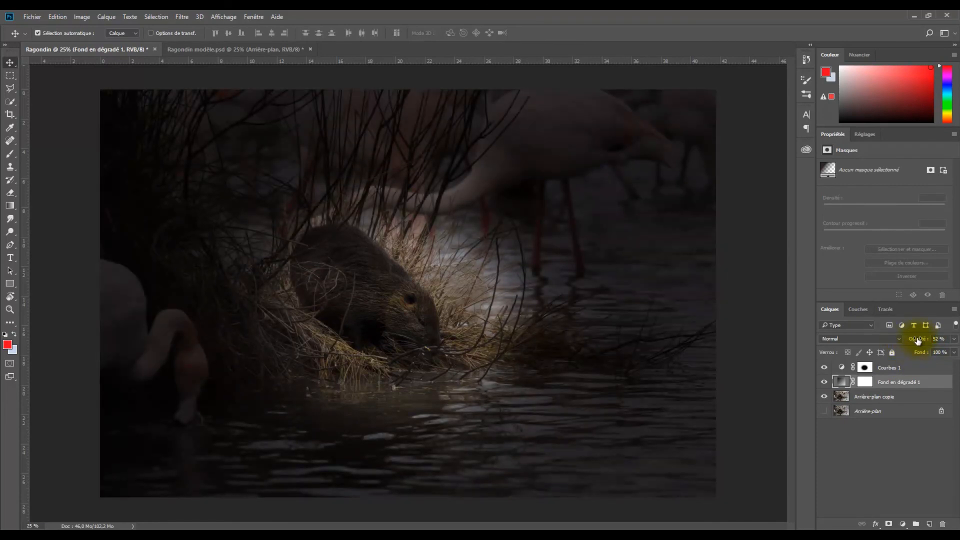
left_click_drag(918, 341, 919, 342)
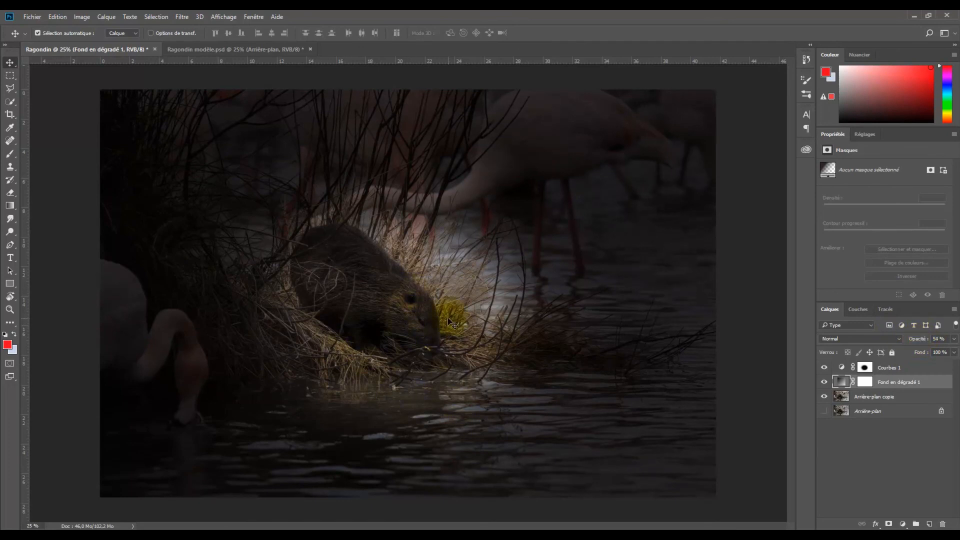
Step: Shift the Courbes 1 layer mask slightly down and to the right to adjust the lit area around the coypu
left_click(865, 368)
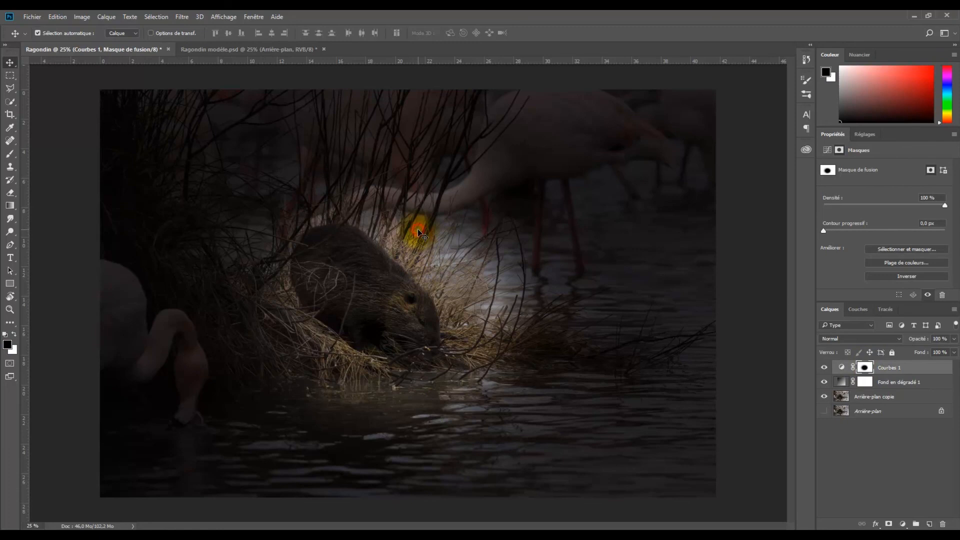
mouse_move(419, 233)
left_mouse_down()
mouse_move(419, 246)
mouse_move(408, 233)
mouse_move(430, 243)
left_mouse_up()
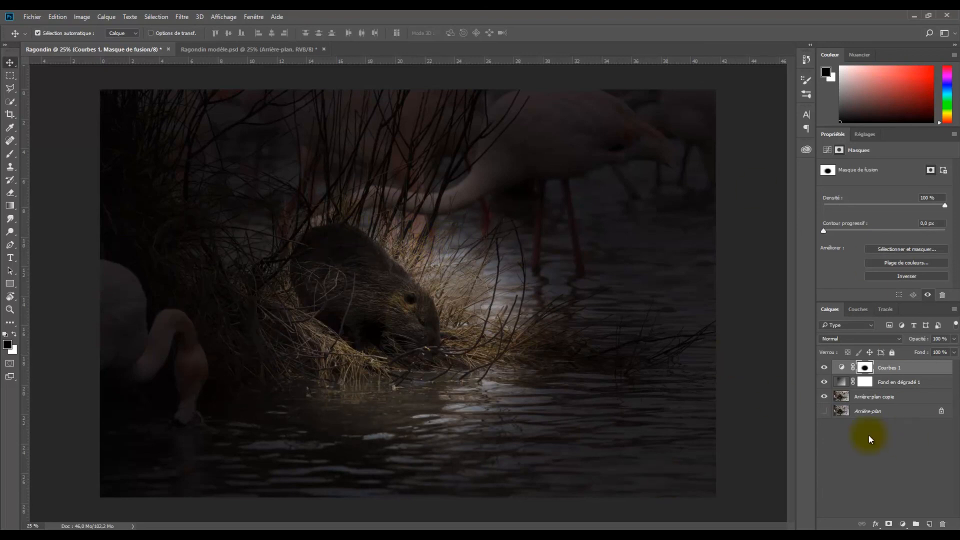
Step: Merge the Courbes 1, Fond en dégradé 1 and Arrière-plan copie layers into one layer
left_click(924, 401, "shift")
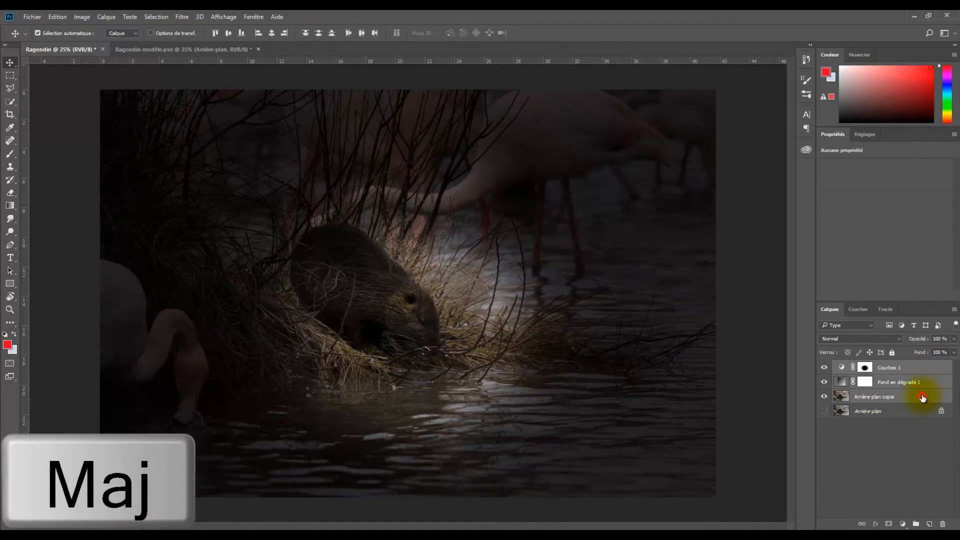
right_click(921, 397)
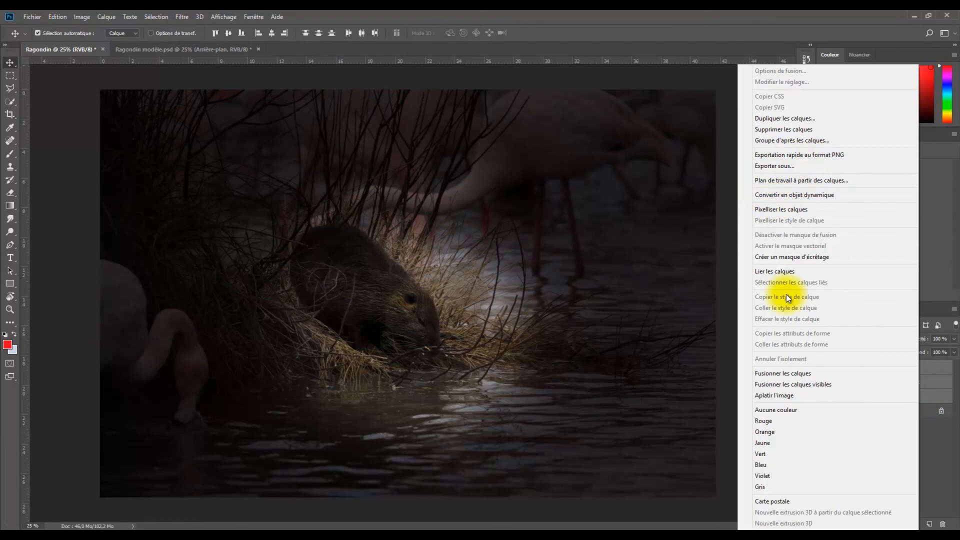
left_click(787, 374)
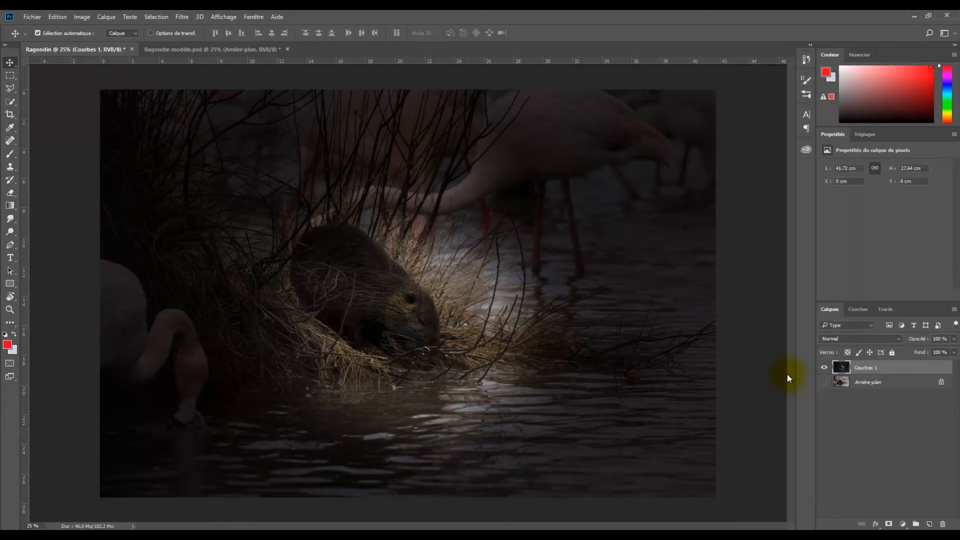
Step: Show the Arrière-plan layer and toggle the merged layer's visibility to compare the darkened photo with the original
left_click(825, 383)
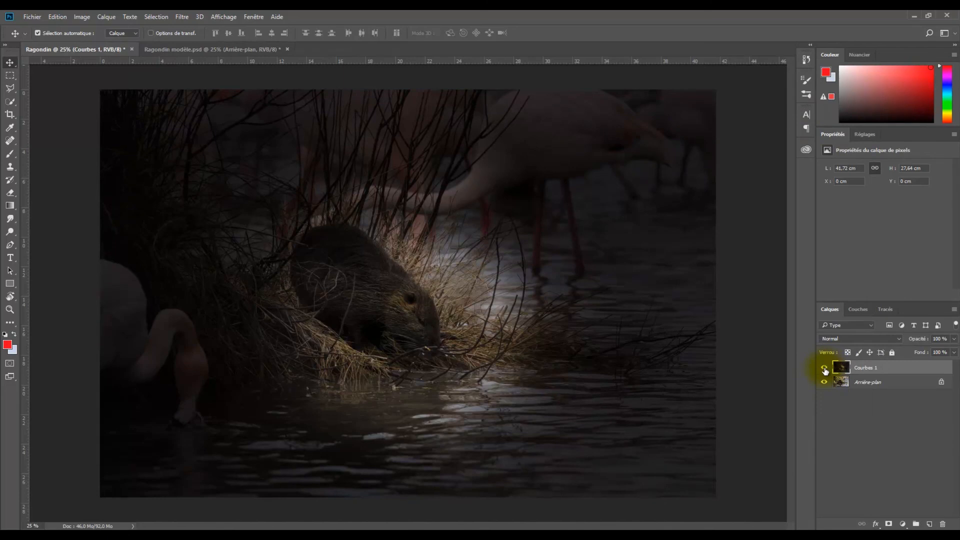
left_click(825, 369)
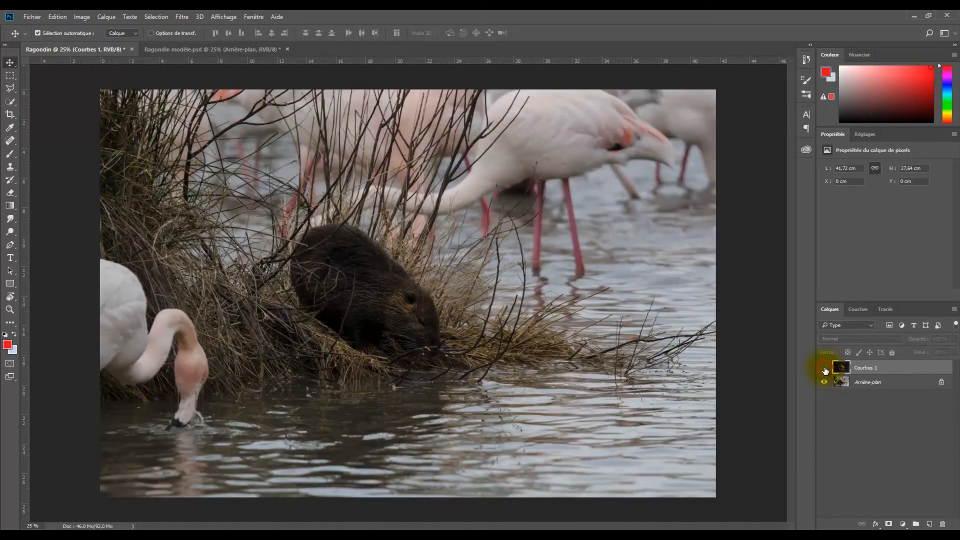
left_click(825, 369)
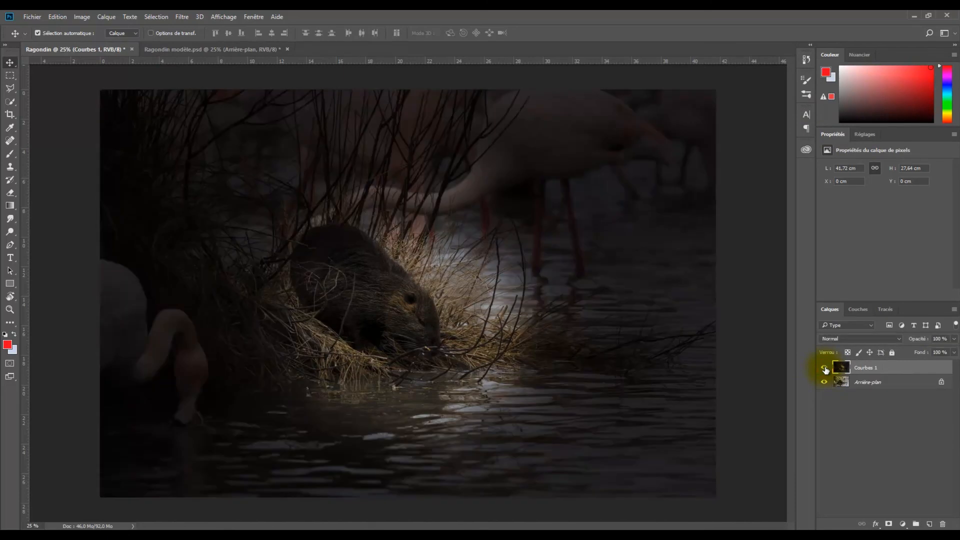